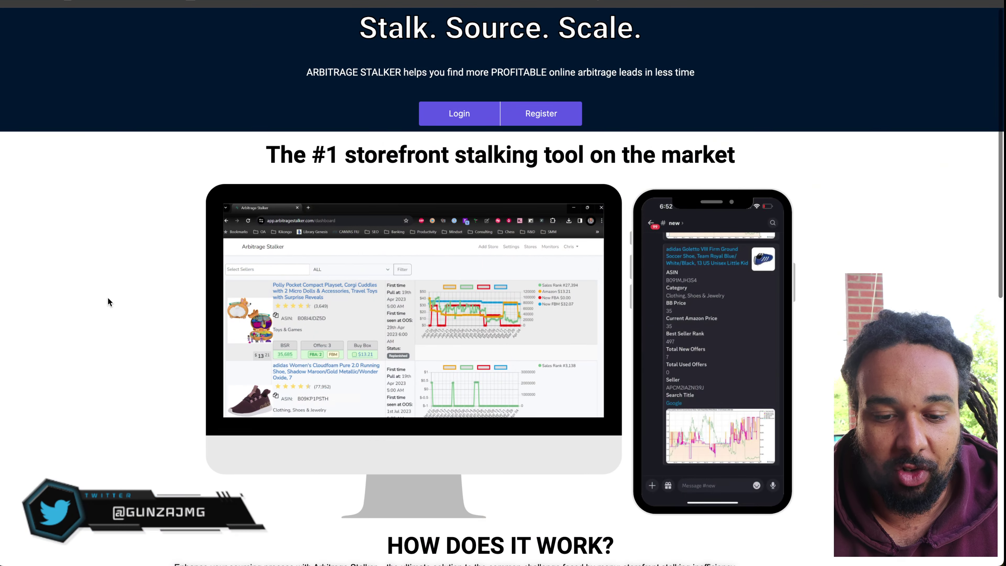
Review the plans on the Arbitrage Stalker landing page, glance at the product dashboard window, and return to the subscription page
{"action": "scroll", "coordinate": [107, 302], "scroll_direction": "down", "scroll_amount": 10}
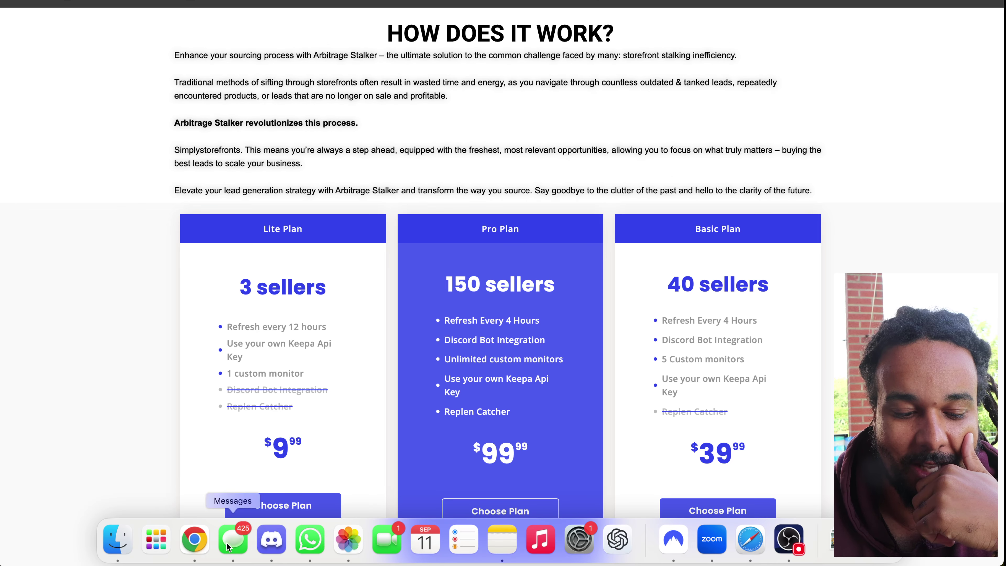
{"action": "right_click", "coordinate": [191, 540]}
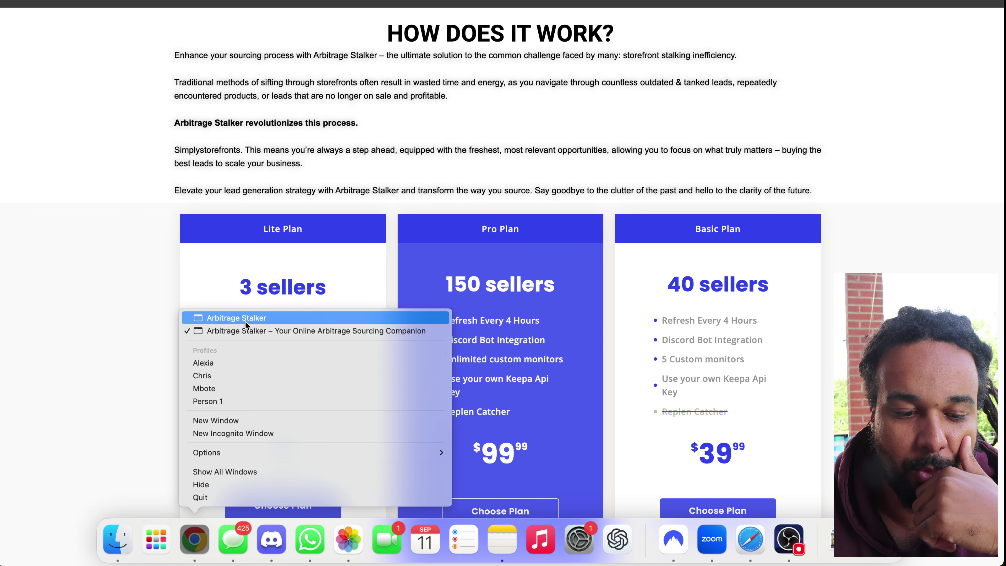
{"action": "left_click", "coordinate": [237, 318]}
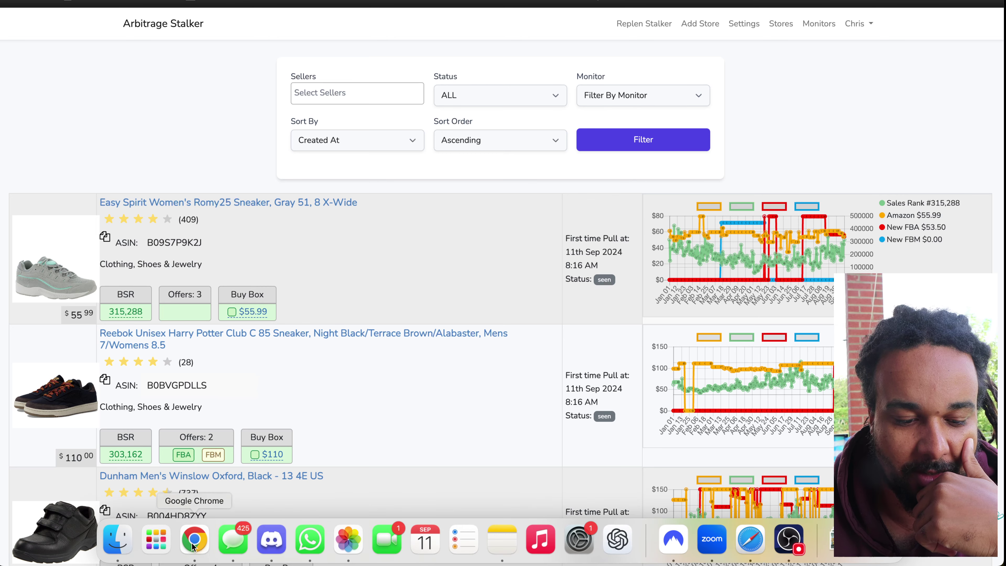
{"action": "right_click", "coordinate": [194, 540]}
{"action": "left_click", "coordinate": [253, 331]}
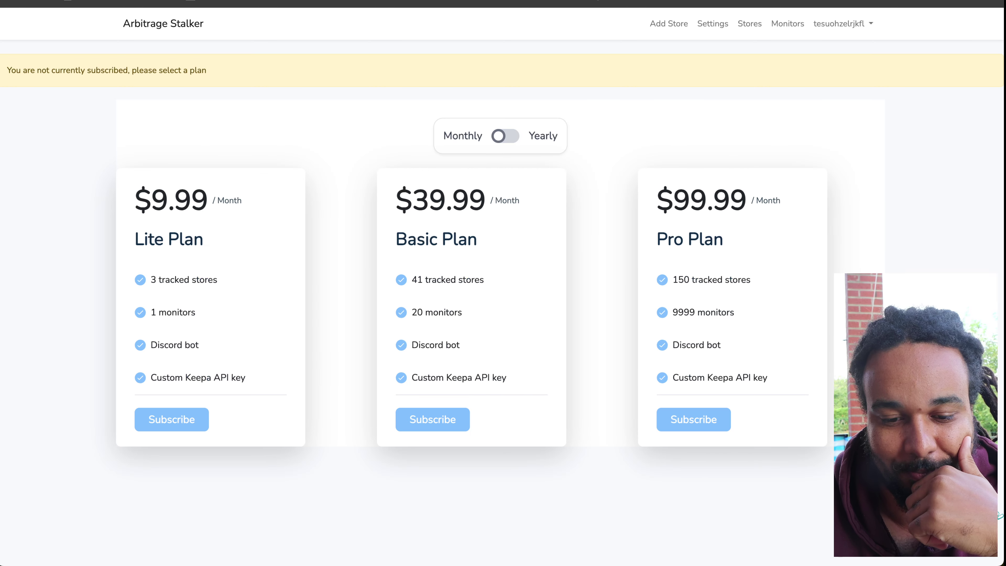
Compare the monthly and yearly subscription prices, leaving yearly billing selected
{"action": "left_click", "coordinate": [501, 139]}
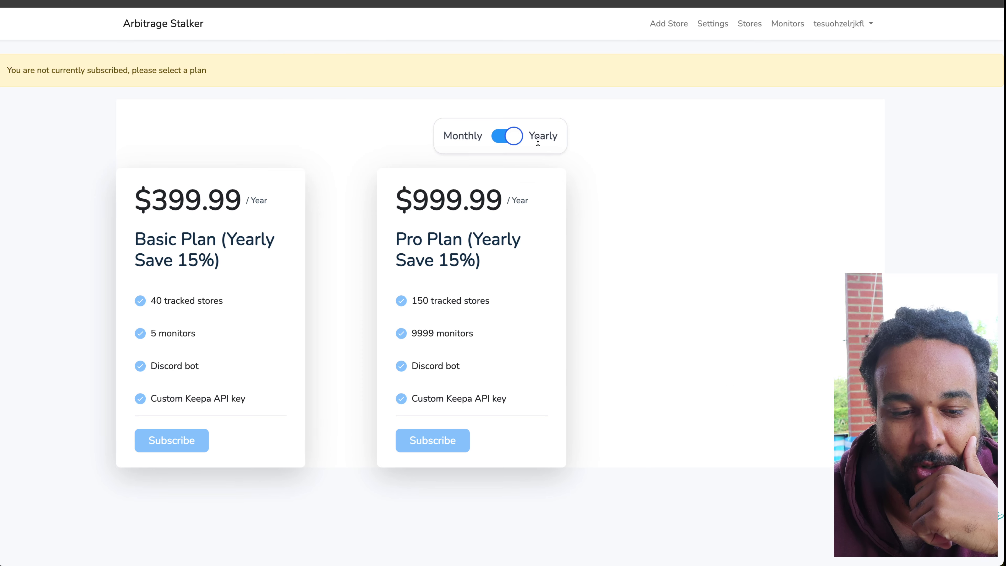
{"action": "left_click", "coordinate": [511, 137]}
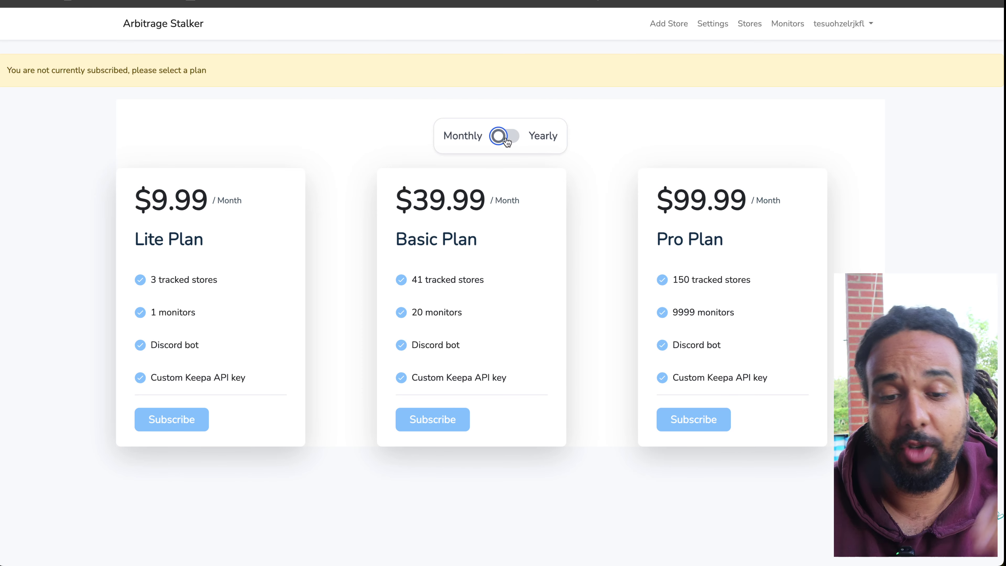
{"action": "left_click", "coordinate": [506, 137]}
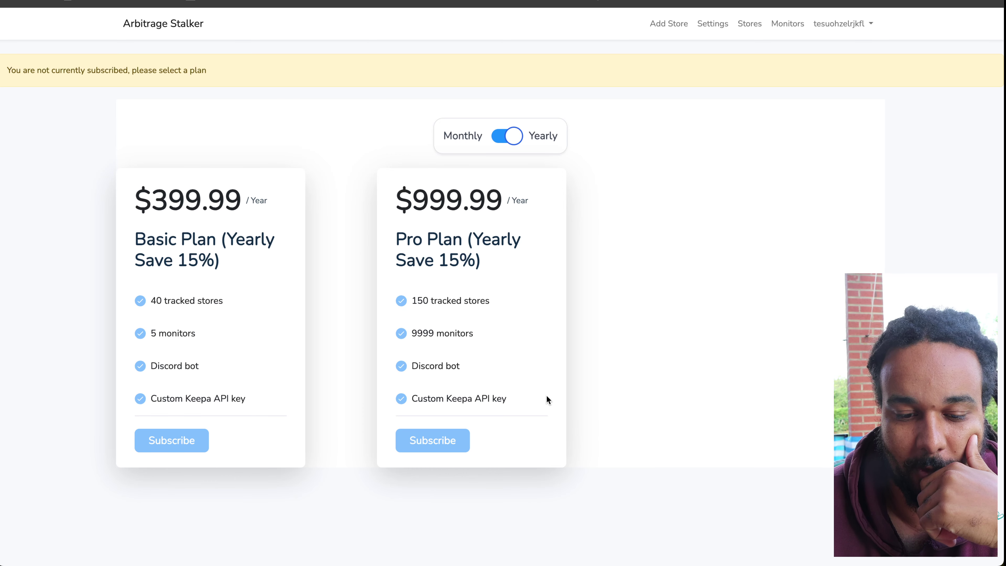
{"action": "mouse_move", "coordinate": [713, 555]}
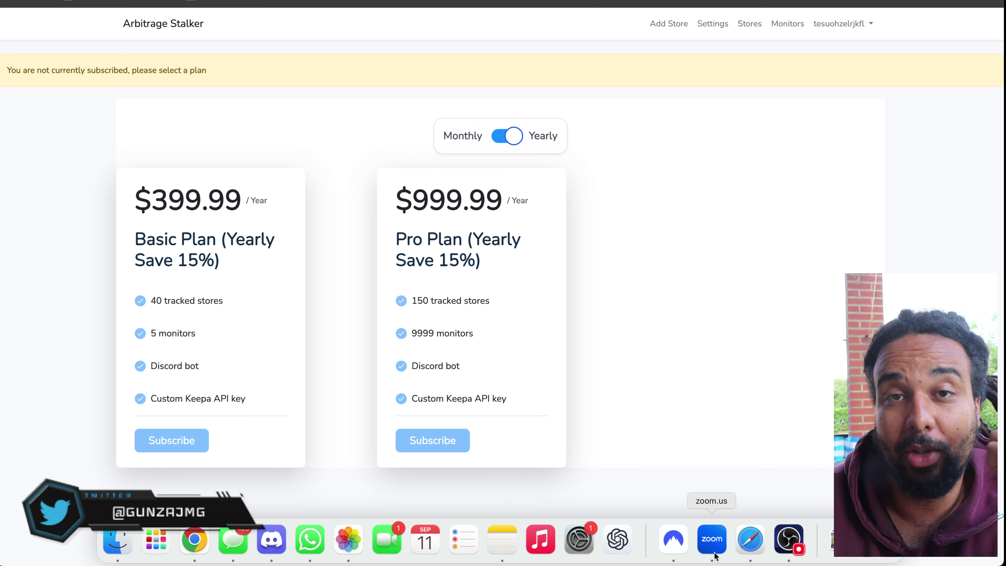
Start a subscription to the yearly Pro Plan and apply the promotional code LOVE600 at checkout
{"action": "left_click", "coordinate": [439, 436]}
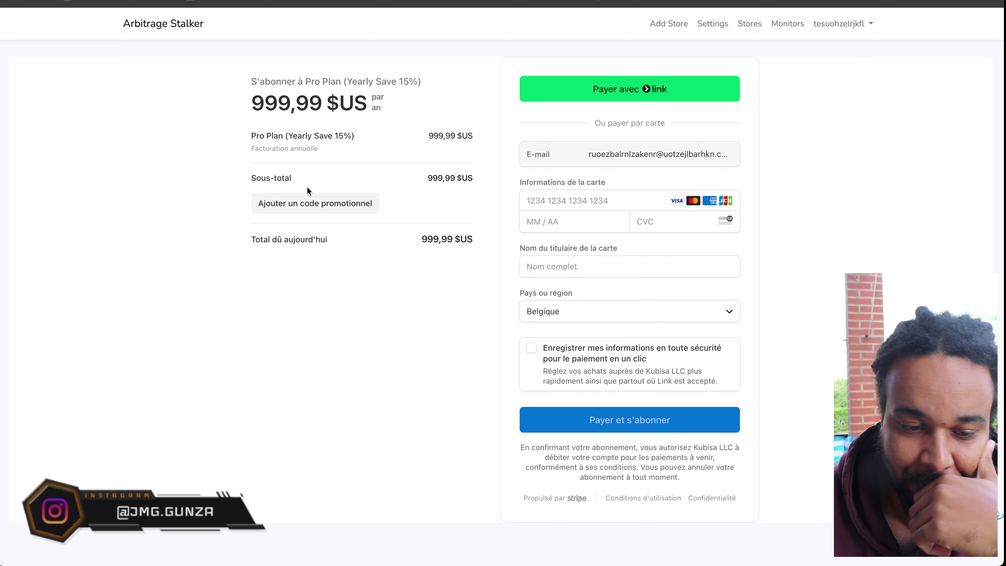
{"action": "left_click", "coordinate": [321, 201]}
{"action": "type", "text": "LOVE6"}
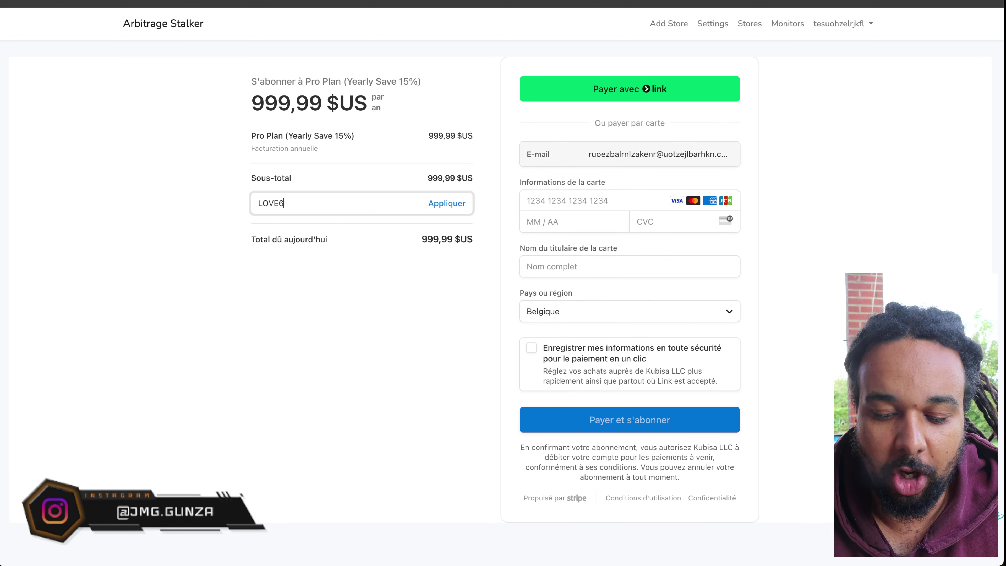
{"action": "type", "text": "00"}
{"action": "left_click", "coordinate": [447, 203]}
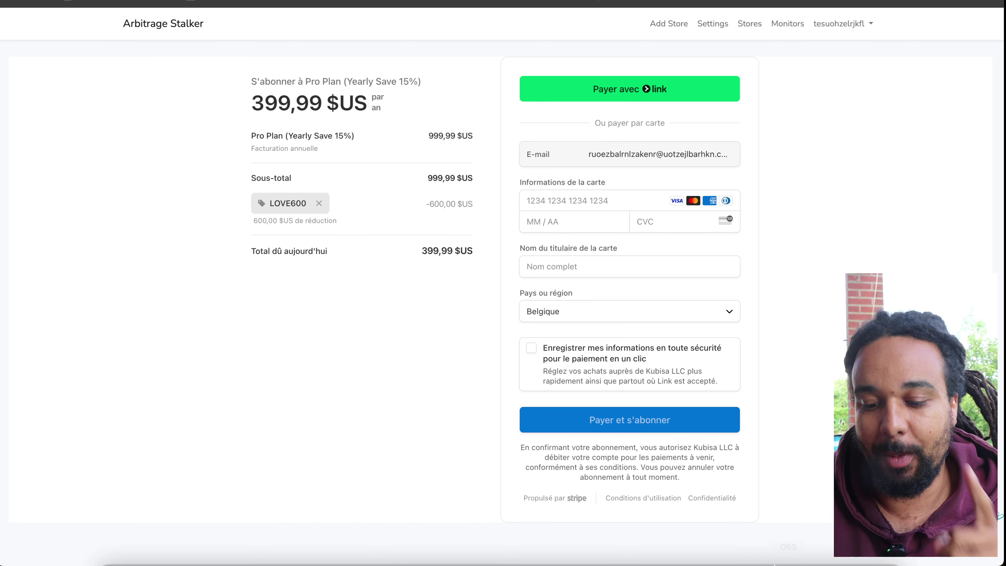
Return to the Arbitrage Stalker dashboard window with the product feed
{"action": "mouse_move", "coordinate": [794, 547]}
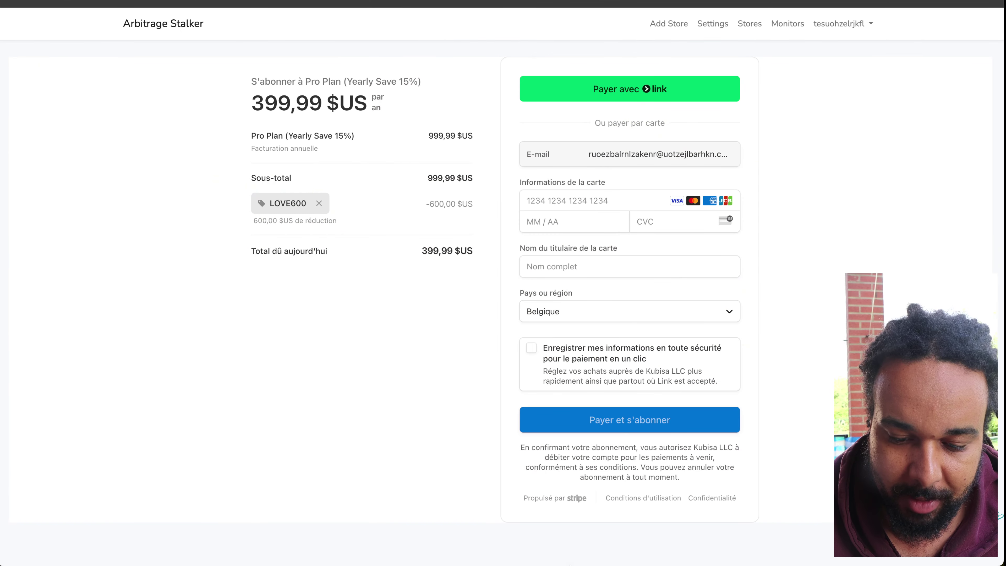
{"action": "mouse_move", "coordinate": [670, 541]}
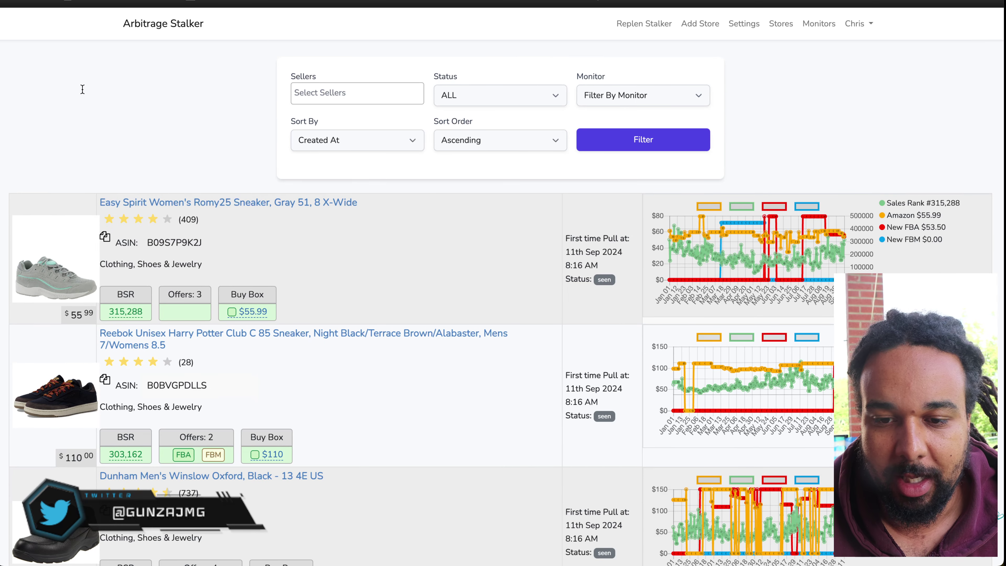
{"action": "left_click", "coordinate": [714, 29]}
{"action": "left_click", "coordinate": [487, 92]}
{"action": "left_click", "coordinate": [639, 44]}
{"action": "mouse_move", "coordinate": [748, 561]}
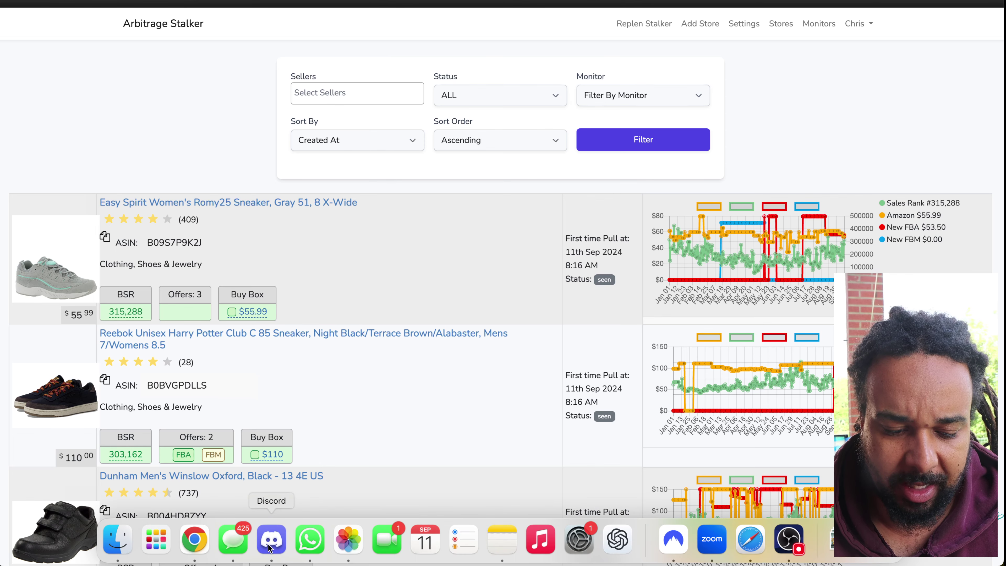
Switch to Discord, open the Arbitrage Stalker Course server, and browse the "new" channel down to its latest alerts
{"action": "left_click", "coordinate": [272, 556]}
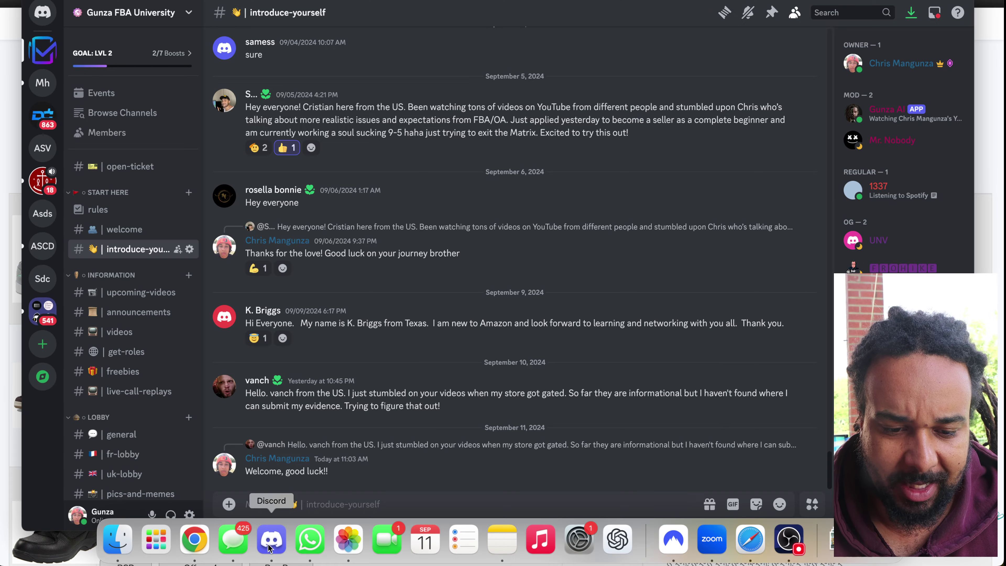
{"action": "left_click", "coordinate": [43, 245]}
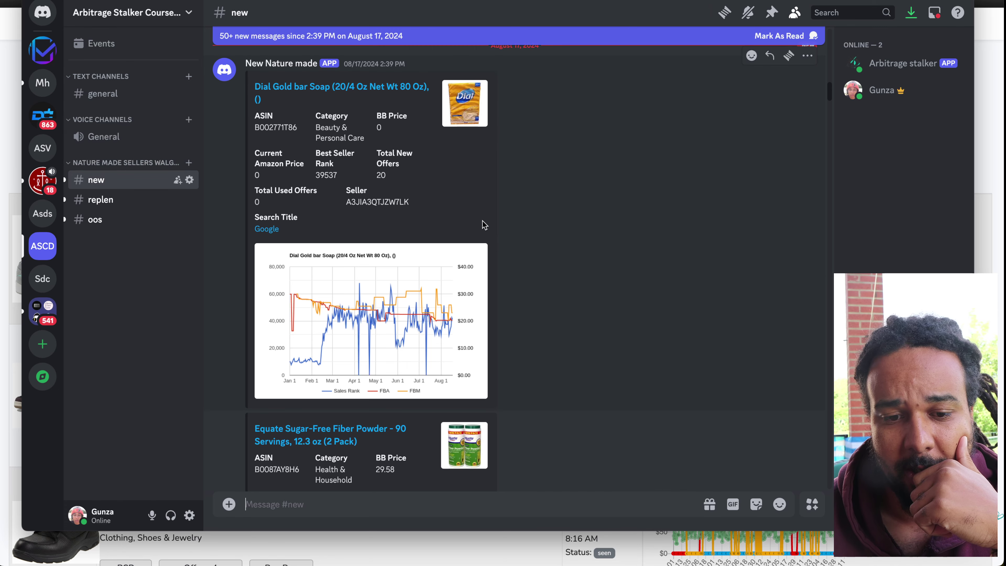
{"action": "scroll", "coordinate": [556, 252], "scroll_direction": "up", "scroll_amount": 5}
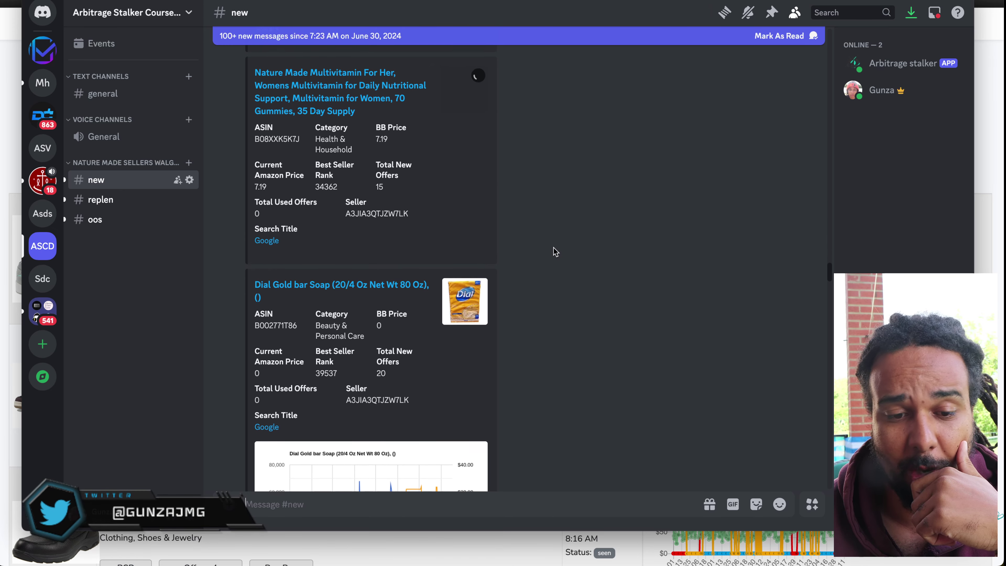
{"action": "scroll", "coordinate": [556, 251], "scroll_direction": "down", "scroll_amount": 1}
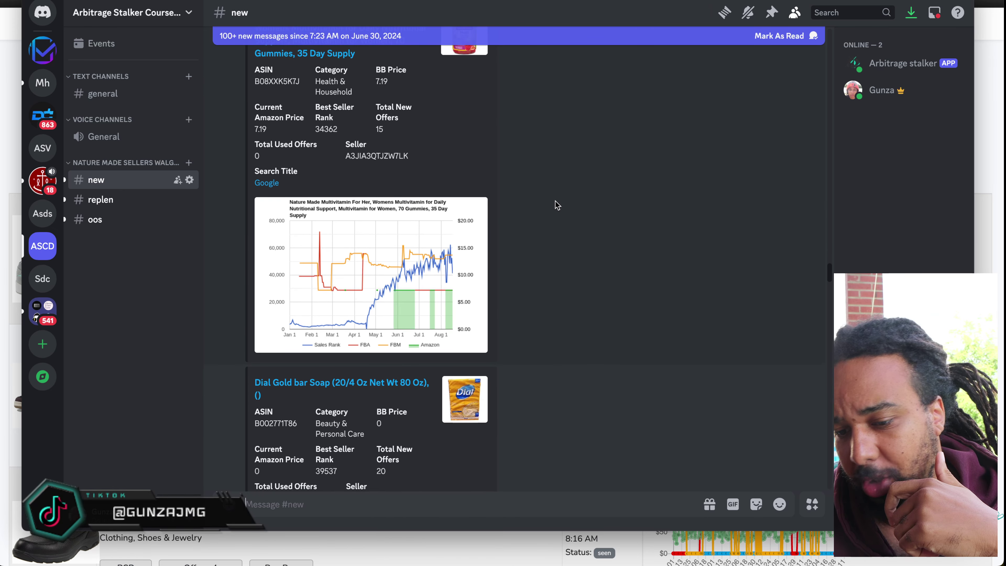
{"action": "scroll", "coordinate": [658, 241], "scroll_direction": "down", "scroll_amount": 15}
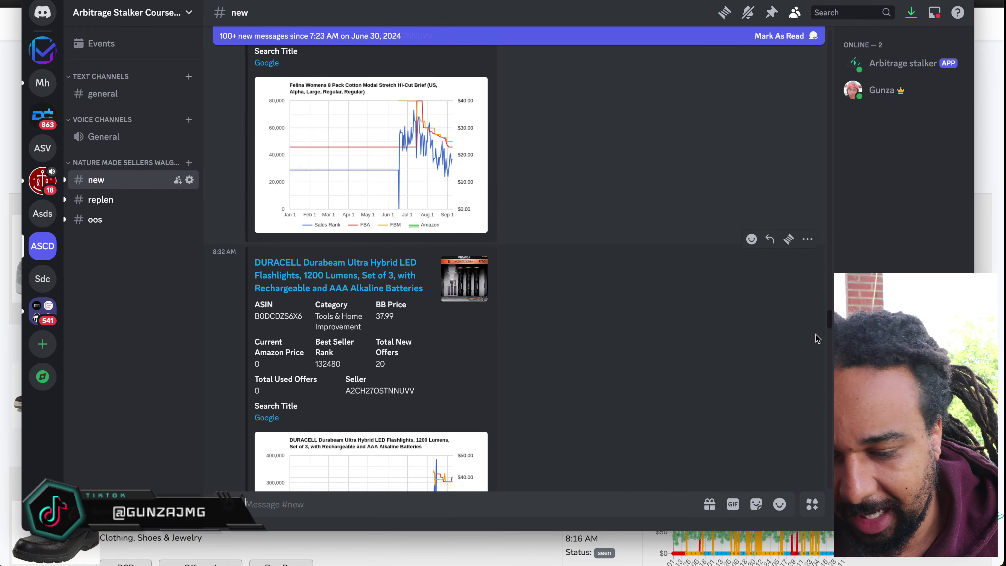
{"action": "scroll", "coordinate": [813, 342], "scroll_direction": "down", "scroll_amount": 10}
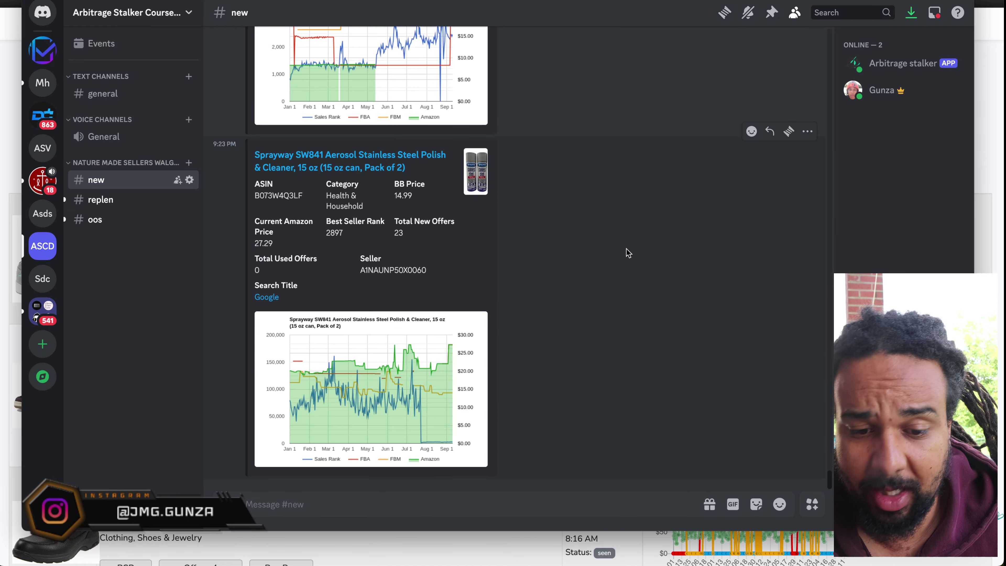
Look back through the earlier product alerts in the "new" channel to those just before September 10, 2024
{"action": "scroll", "coordinate": [627, 252], "scroll_direction": "up", "scroll_amount": 4}
{"action": "scroll", "coordinate": [629, 252], "scroll_direction": "down", "scroll_amount": 3}
{"action": "scroll", "coordinate": [629, 253], "scroll_direction": "up", "scroll_amount": 9}
{"action": "scroll", "coordinate": [628, 252], "scroll_direction": "up", "scroll_amount": 20}
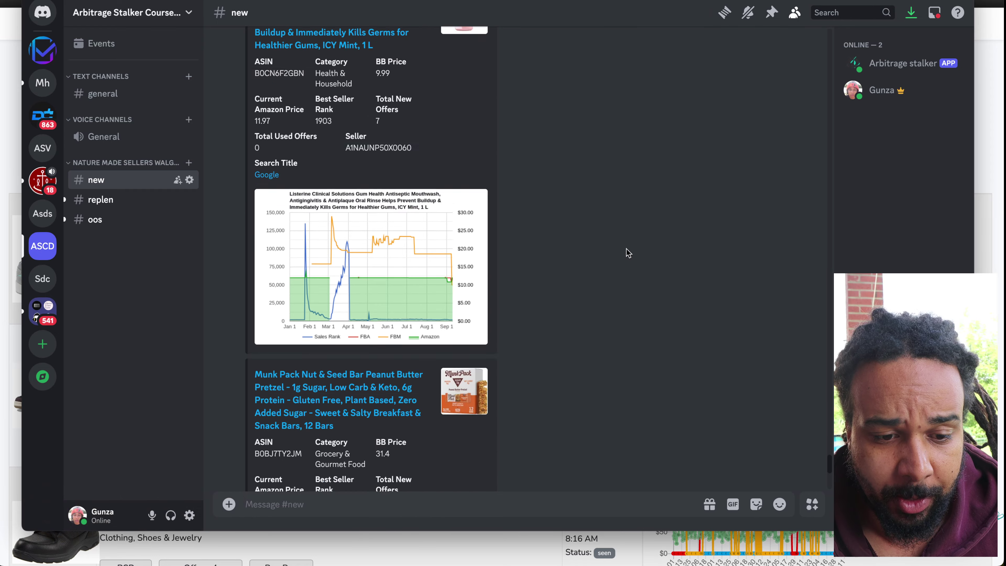
{"action": "scroll", "coordinate": [629, 253], "scroll_direction": "up", "scroll_amount": 20}
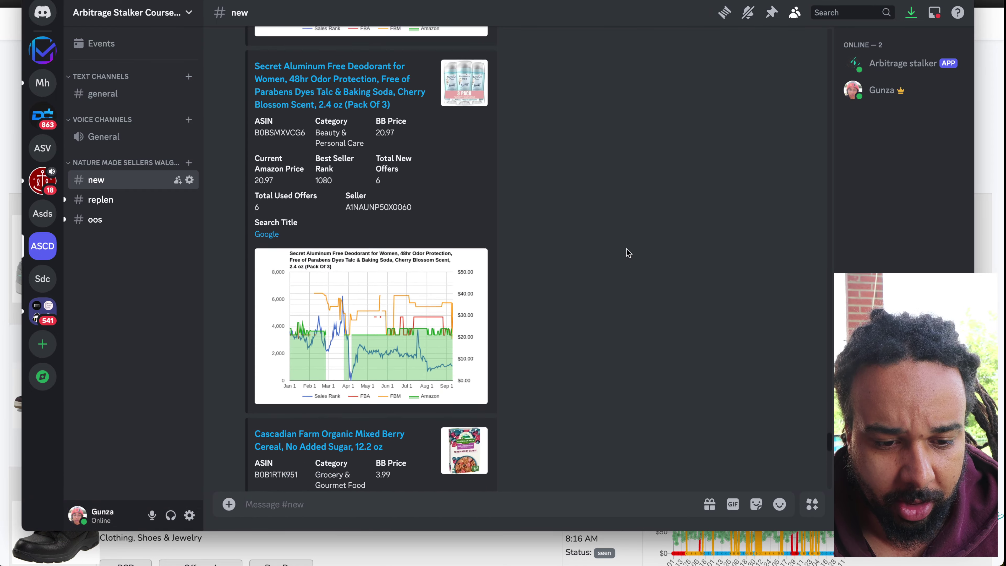
{"action": "scroll", "coordinate": [629, 253], "scroll_direction": "up", "scroll_amount": 20}
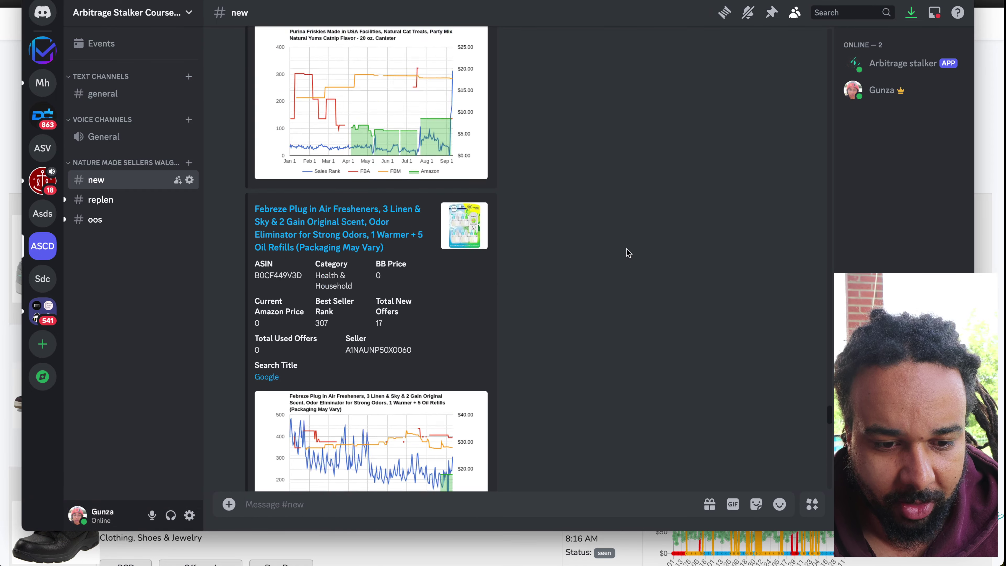
{"action": "scroll", "coordinate": [629, 253], "scroll_direction": "up", "scroll_amount": 2}
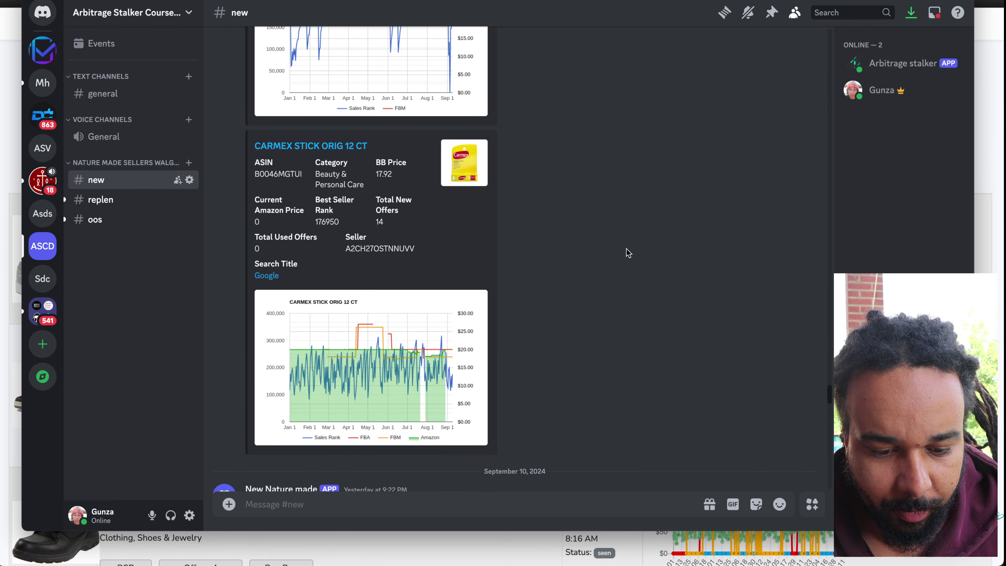
Examine the September 10, 2024 alert for the Pure Protein Bars Cookies and Cream 12 Pack, including its price graph
{"action": "scroll", "coordinate": [628, 253], "scroll_direction": "down", "scroll_amount": 1}
{"action": "scroll", "coordinate": [575, 404], "scroll_direction": "down", "scroll_amount": 5}
{"action": "scroll", "coordinate": [575, 404], "scroll_direction": "down", "scroll_amount": 3}
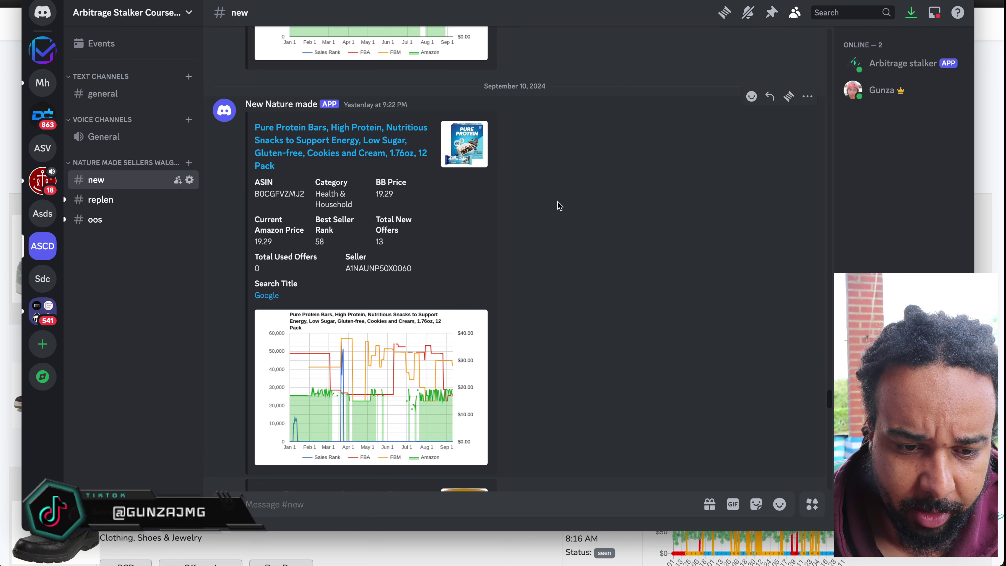
{"action": "scroll", "coordinate": [557, 201], "scroll_direction": "down", "scroll_amount": 1}
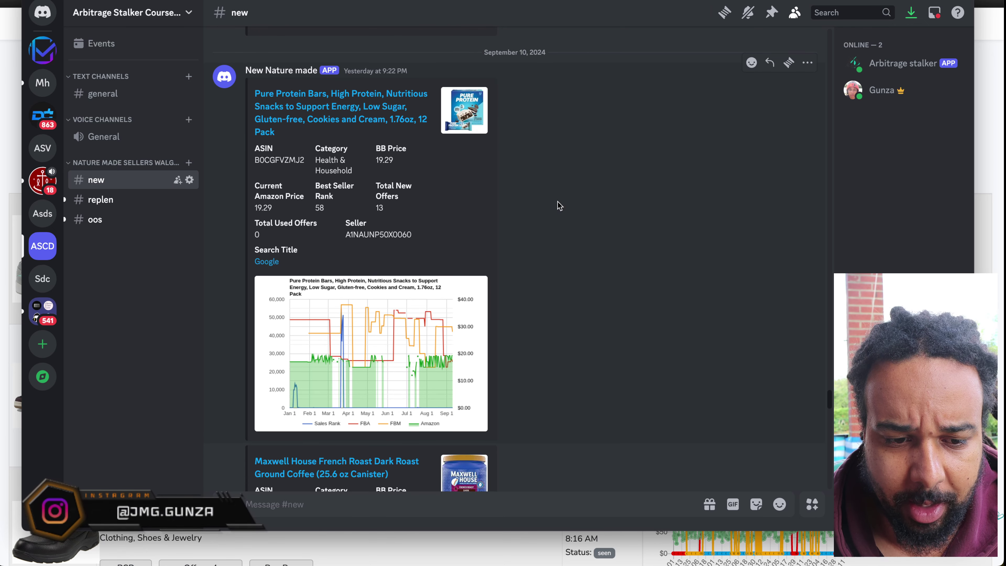
{"action": "scroll", "coordinate": [558, 205], "scroll_direction": "down", "scroll_amount": 1}
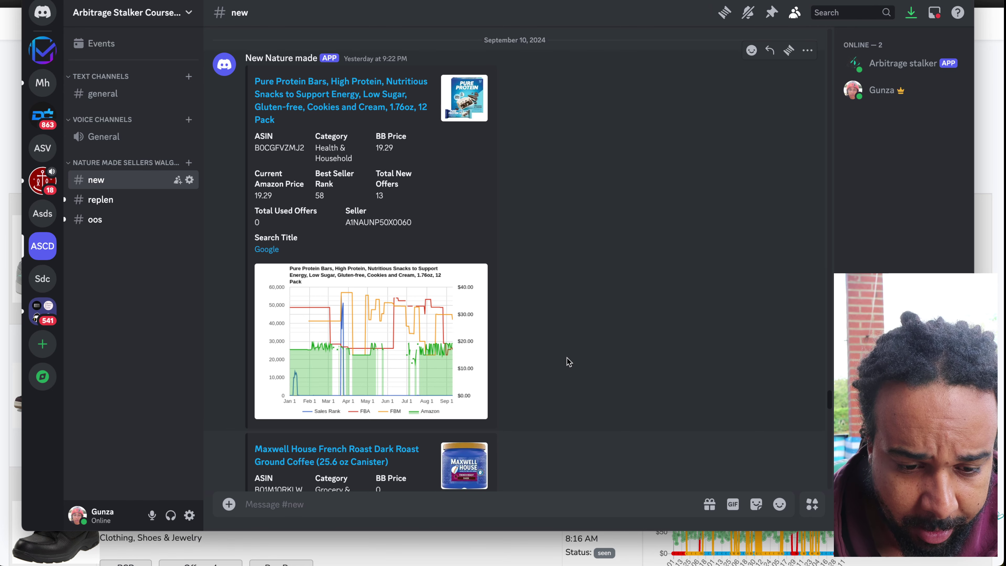
{"action": "scroll", "coordinate": [568, 362], "scroll_direction": "down", "scroll_amount": 2}
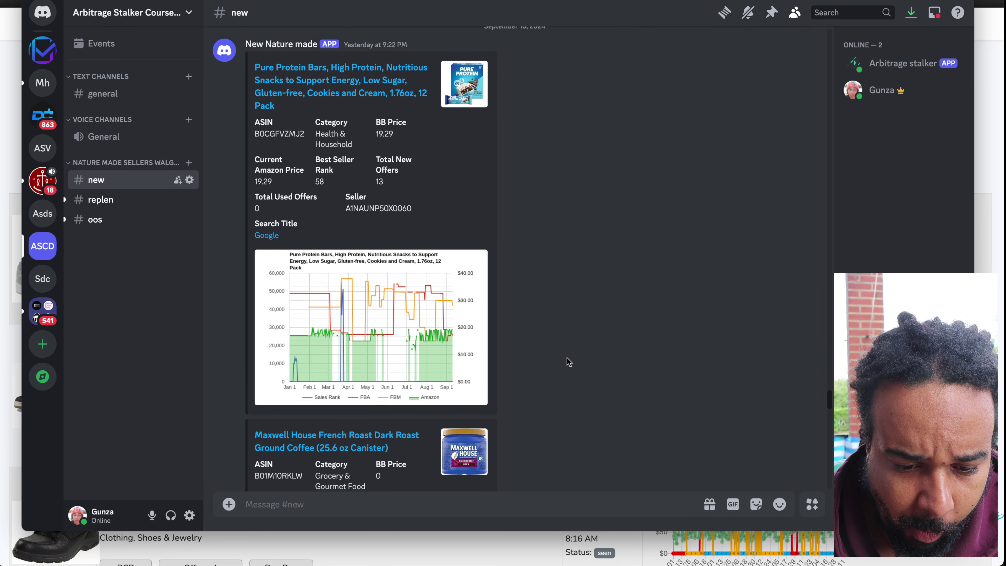
Open the Pure Protein Bars listing on Amazon and examine its Keepa price history chart
{"action": "left_click", "coordinate": [363, 87]}
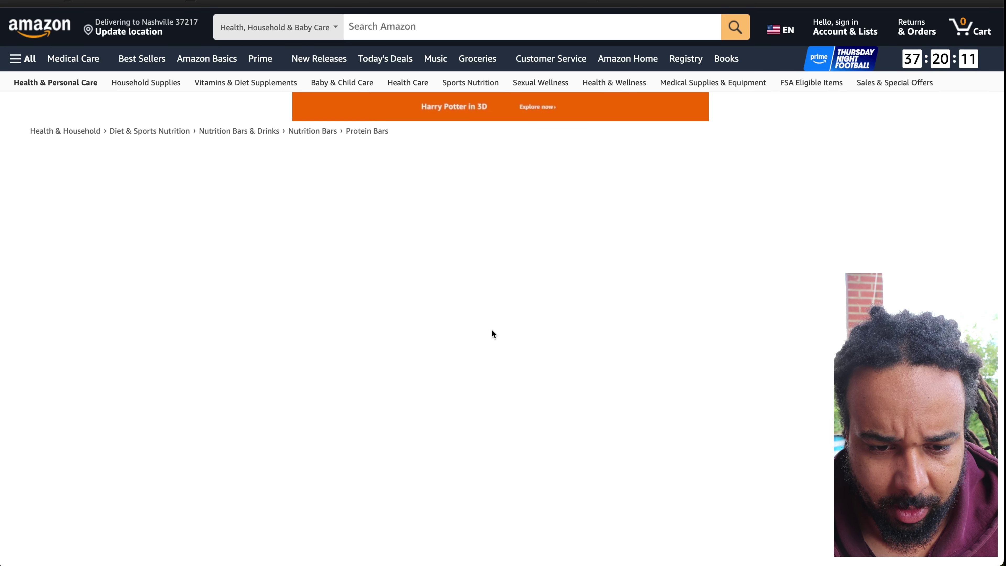
{"action": "scroll", "coordinate": [624, 392], "scroll_direction": "down", "scroll_amount": 10}
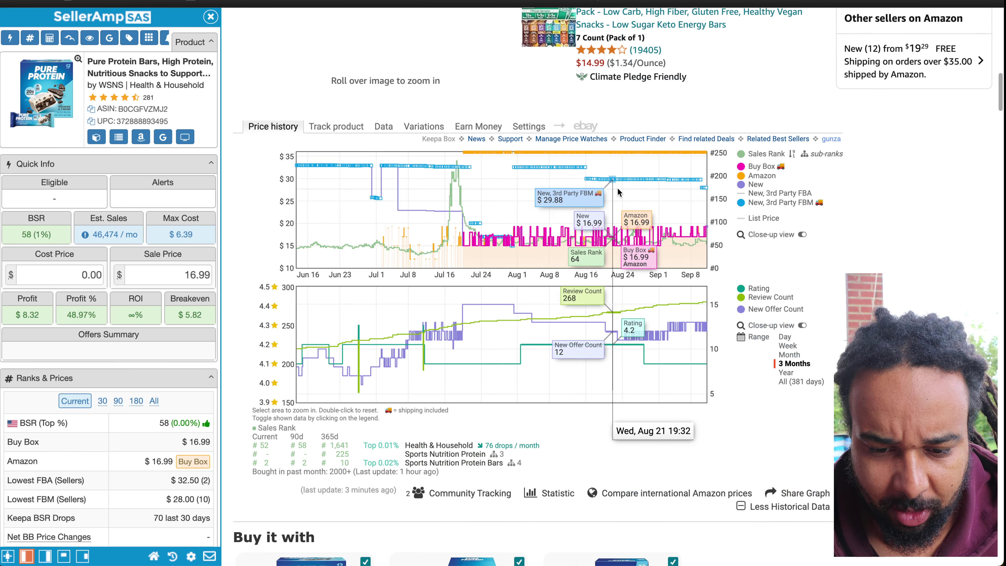
{"action": "scroll", "coordinate": [691, 210], "scroll_direction": "up", "scroll_amount": 1}
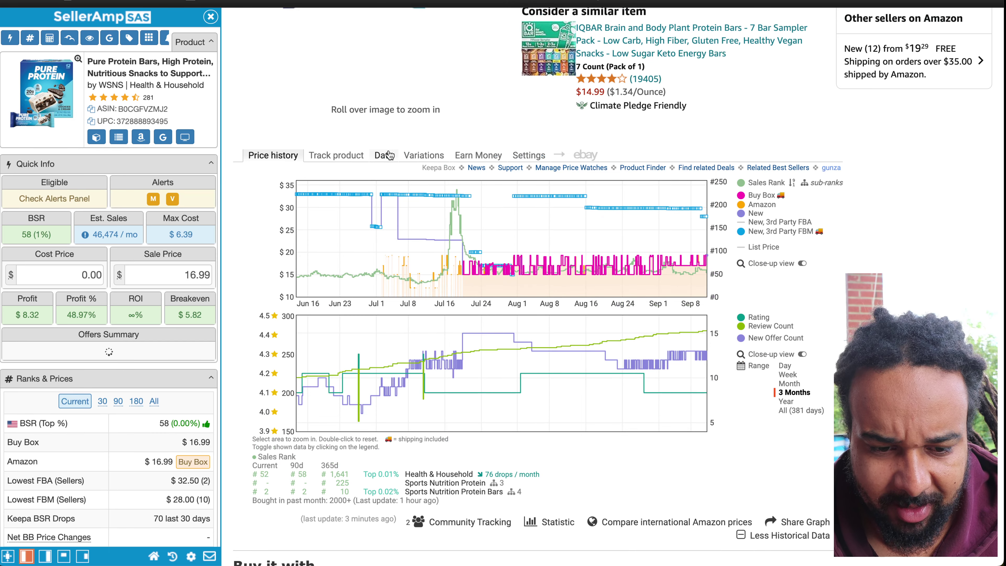
Check the listing's Keepa Buy Box Statistics and SellerAmp estimated sales, and return to the price history
{"action": "left_click", "coordinate": [384, 155]}
{"action": "left_click", "coordinate": [438, 174]}
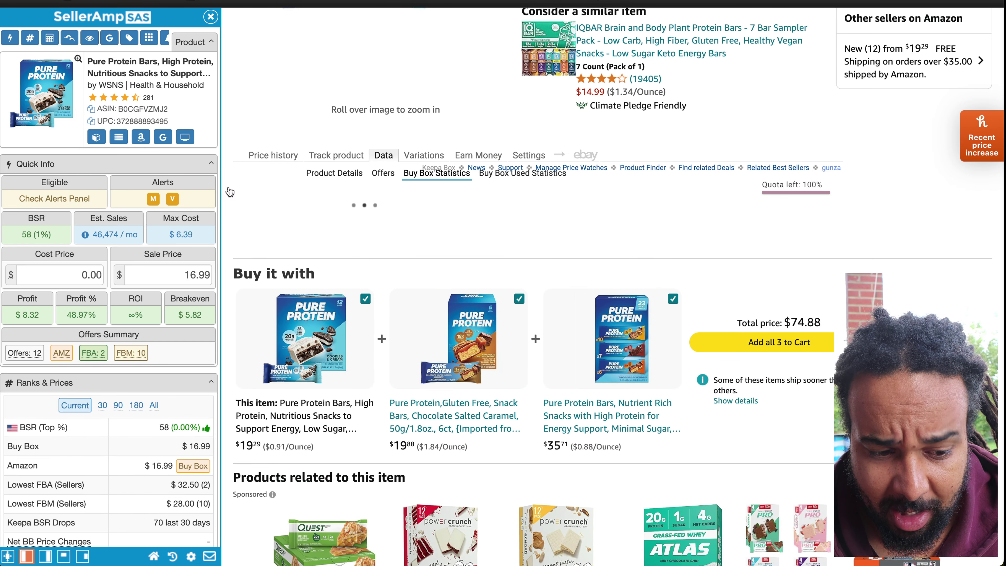
{"action": "mouse_move", "coordinate": [116, 233]}
{"action": "scroll", "coordinate": [279, 247], "scroll_direction": "up", "scroll_amount": 1}
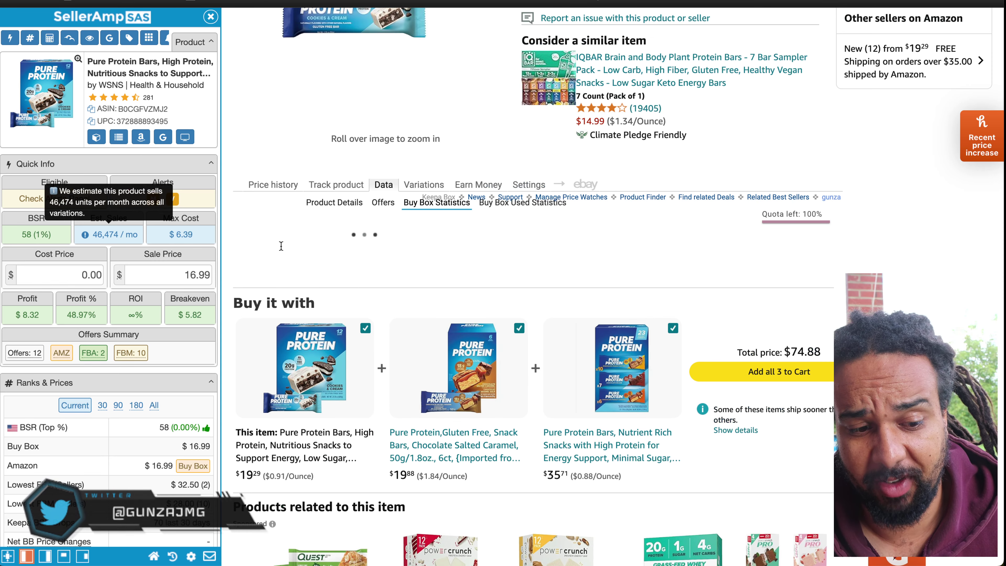
{"action": "mouse_move", "coordinate": [183, 197]}
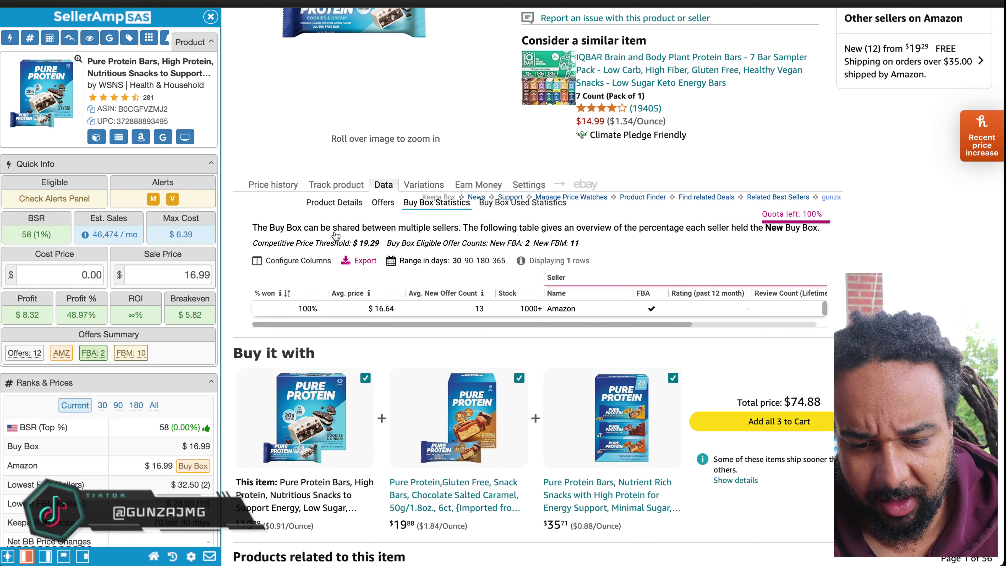
{"action": "left_click", "coordinate": [278, 186]}
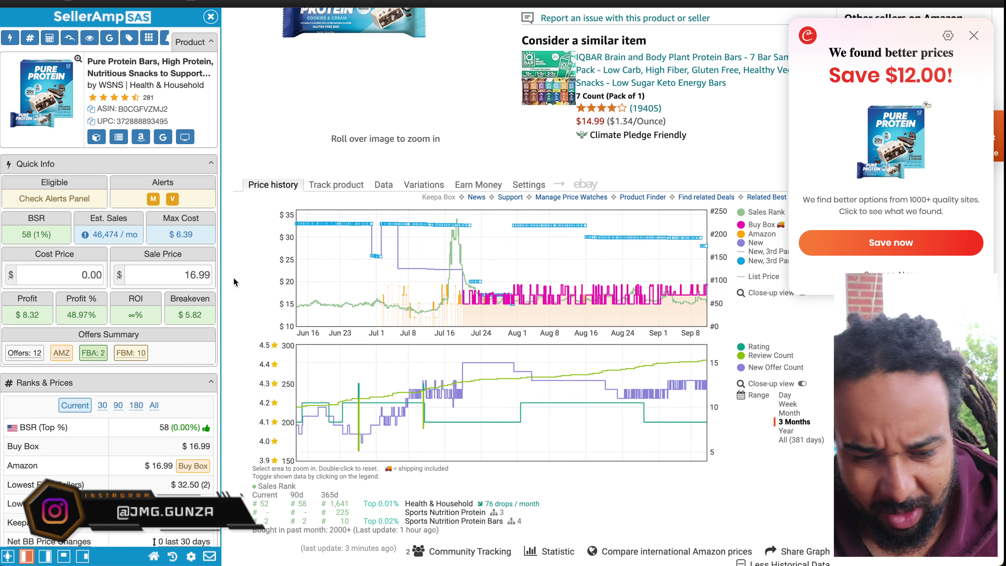
Open Keepa's offers data for the Pure Protein Bars and examine the sellers' prices, sales and stock histories
{"action": "left_click", "coordinate": [384, 184]}
{"action": "left_click", "coordinate": [384, 203]}
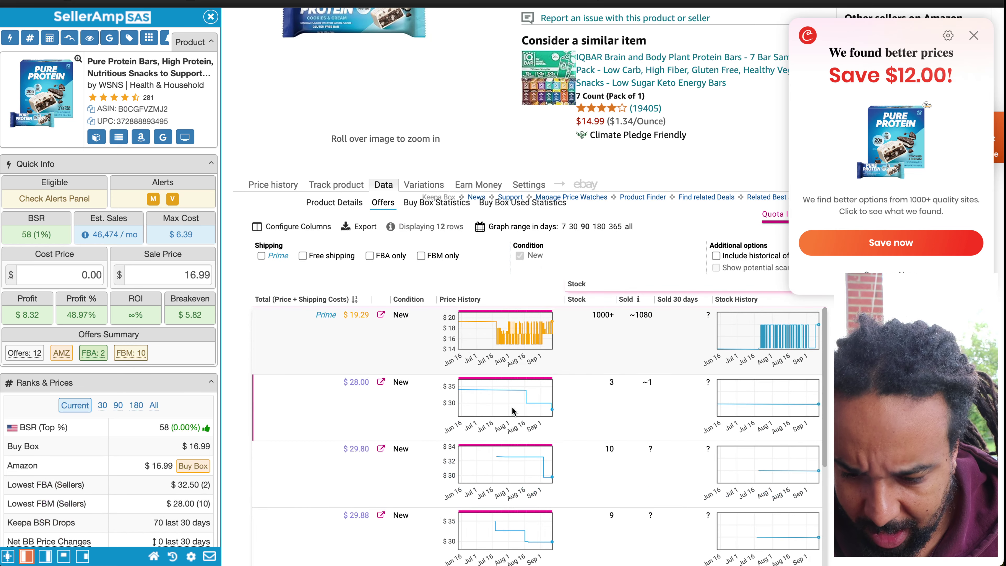
{"action": "scroll", "coordinate": [533, 439], "scroll_direction": "down", "scroll_amount": 6}
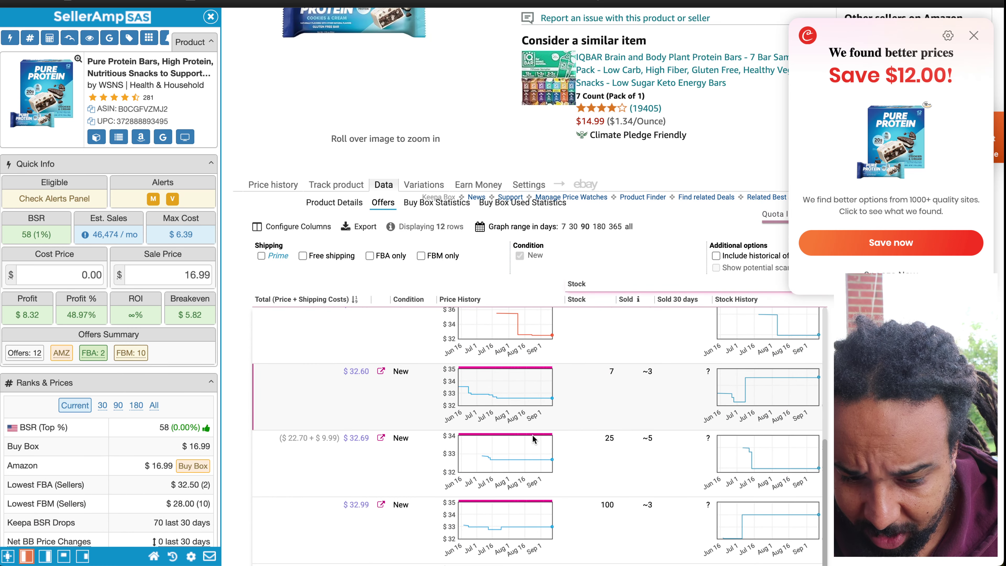
{"action": "mouse_move", "coordinate": [739, 465]}
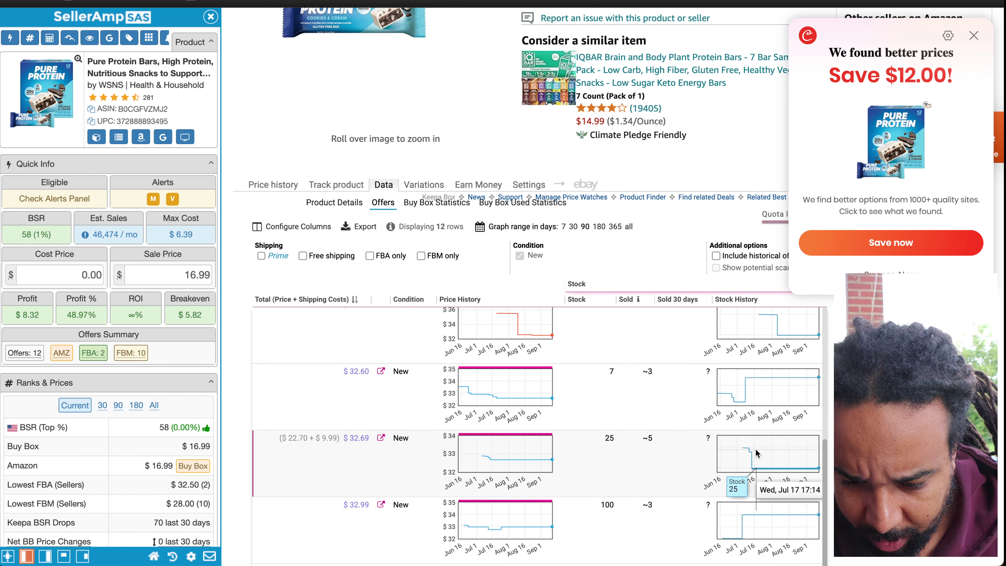
{"action": "scroll", "coordinate": [747, 444], "scroll_direction": "down", "scroll_amount": 5}
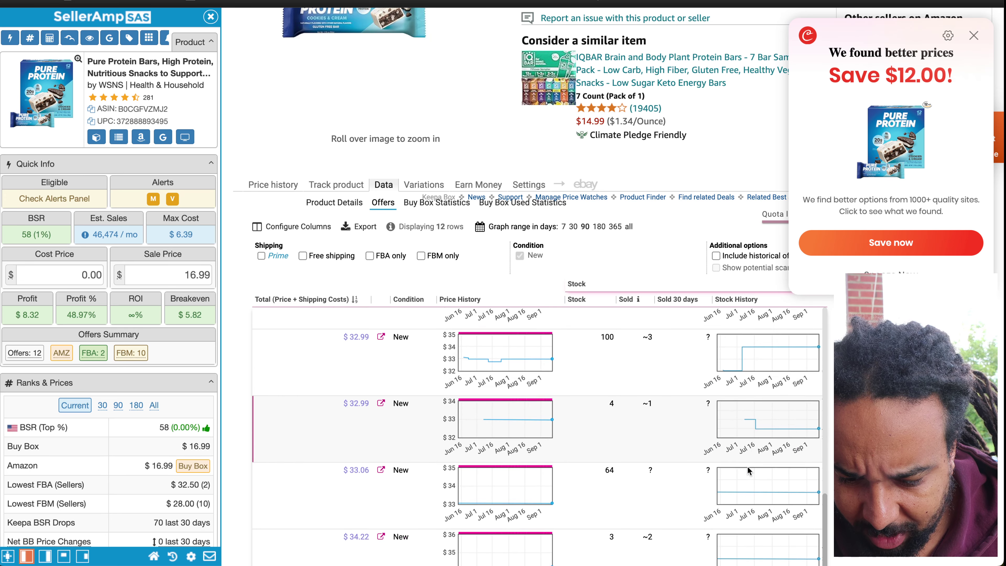
{"action": "scroll", "coordinate": [782, 446], "scroll_direction": "down", "scroll_amount": 1}
{"action": "scroll", "coordinate": [713, 323], "scroll_direction": "down", "scroll_amount": 5}
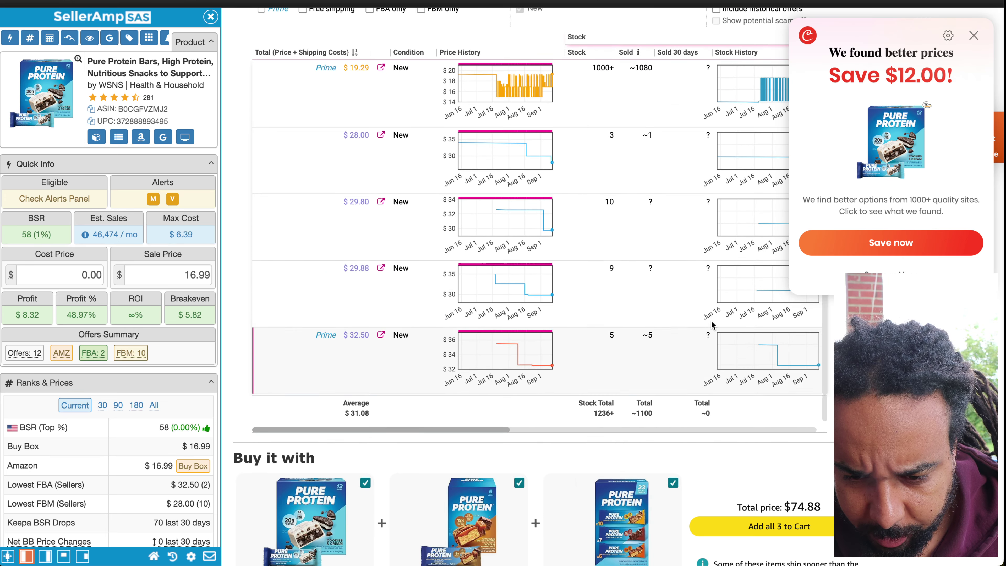
{"action": "scroll", "coordinate": [712, 325], "scroll_direction": "up", "scroll_amount": 4}
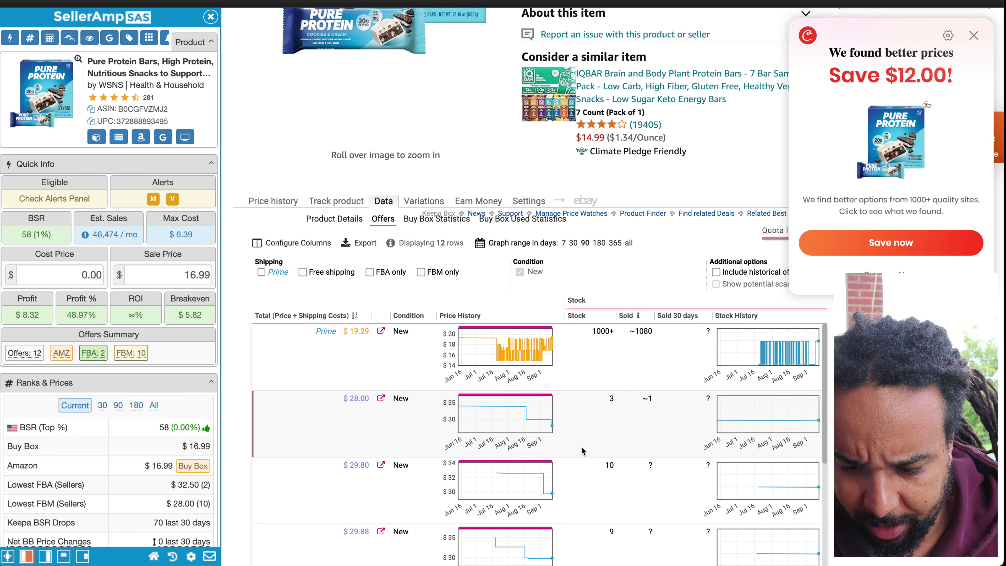
{"action": "scroll", "coordinate": [582, 447], "scroll_direction": "down", "scroll_amount": 1}
{"action": "mouse_move", "coordinate": [752, 405]}
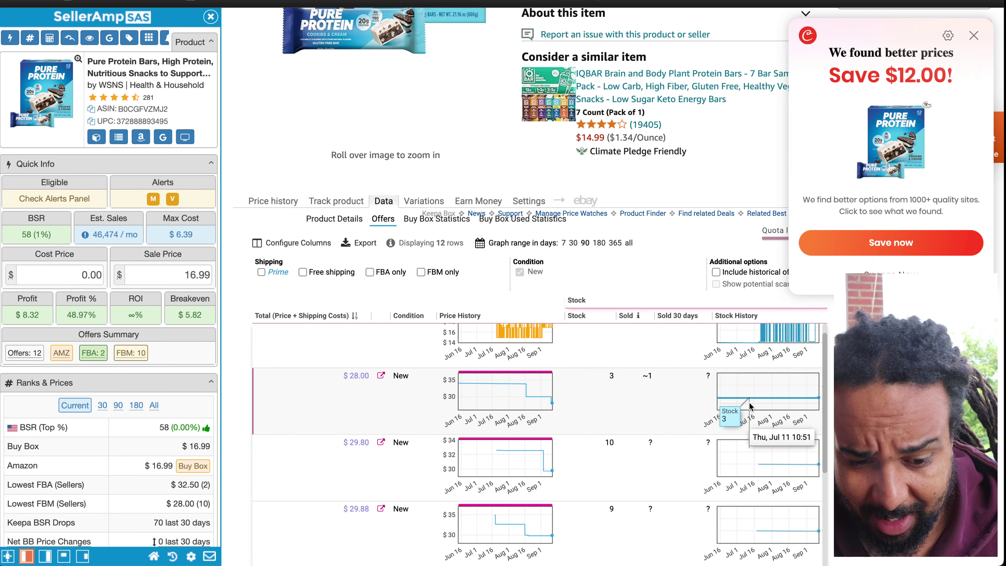
{"action": "scroll", "coordinate": [745, 411], "scroll_direction": "down", "scroll_amount": 10}
{"action": "mouse_move", "coordinate": [762, 379]}
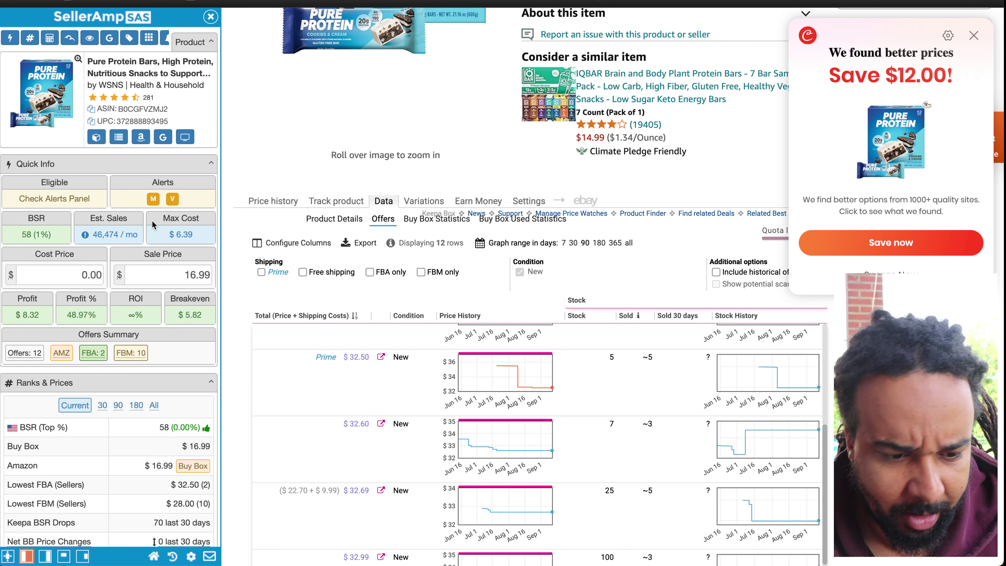
Search Google for the Pure Protein Bars' product title and look through the retailer results before returning to the listing
{"action": "left_click", "coordinate": [163, 138]}
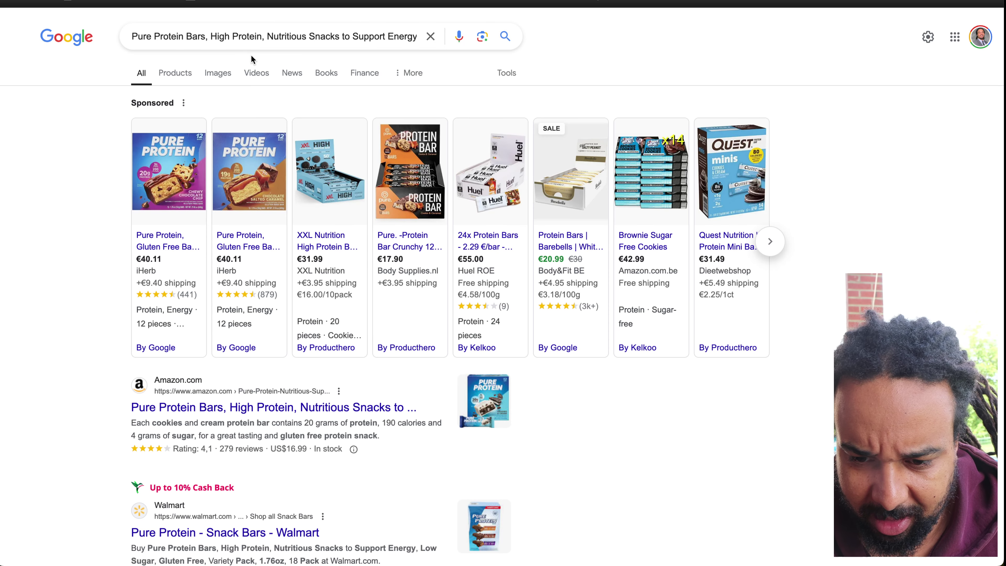
{"action": "key", "text": "ctrl+w"}
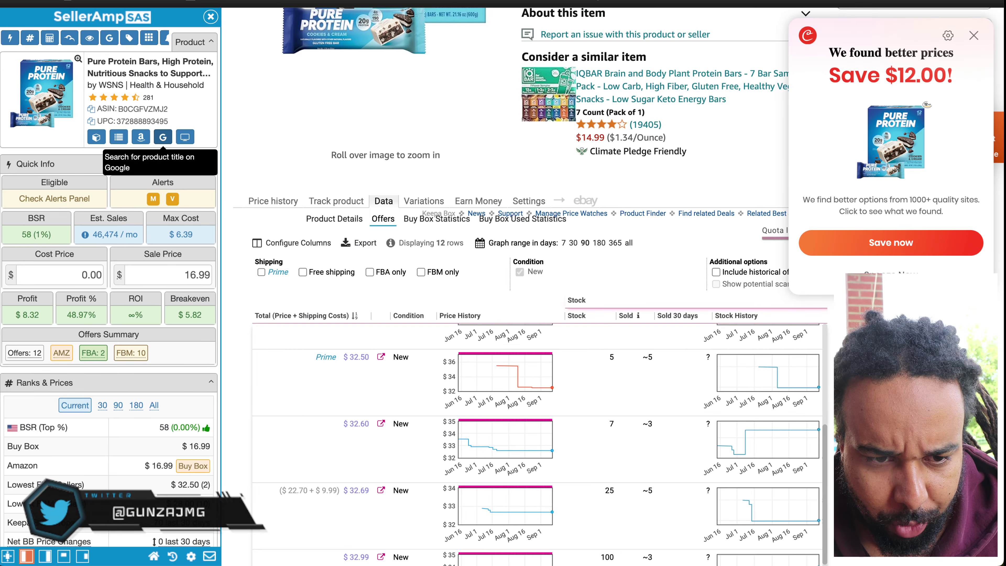
{"action": "key", "text": "ctrl+Tab"}
{"action": "scroll", "coordinate": [382, 238], "scroll_direction": "down", "scroll_amount": 5}
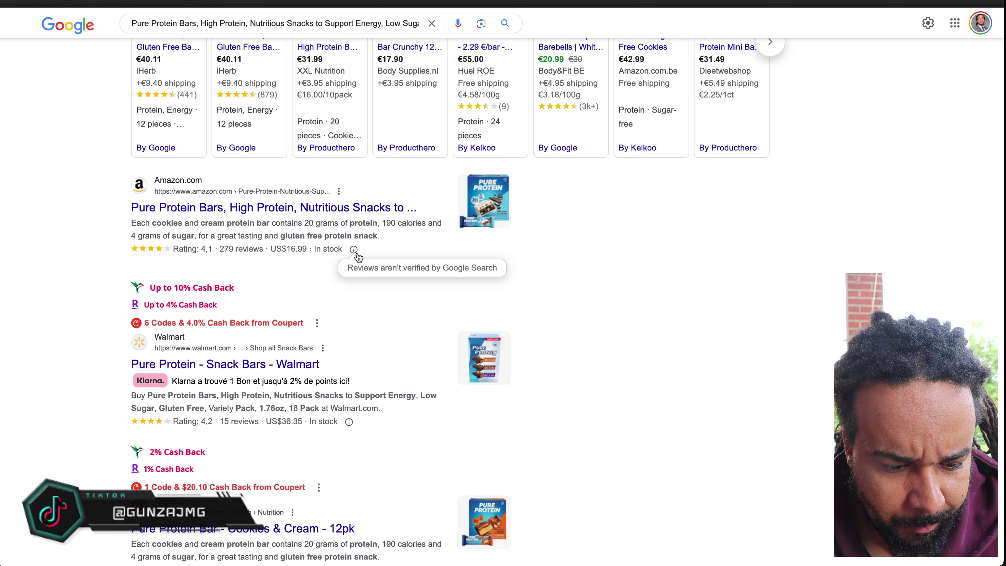
{"action": "scroll", "coordinate": [351, 258], "scroll_direction": "down", "scroll_amount": 4}
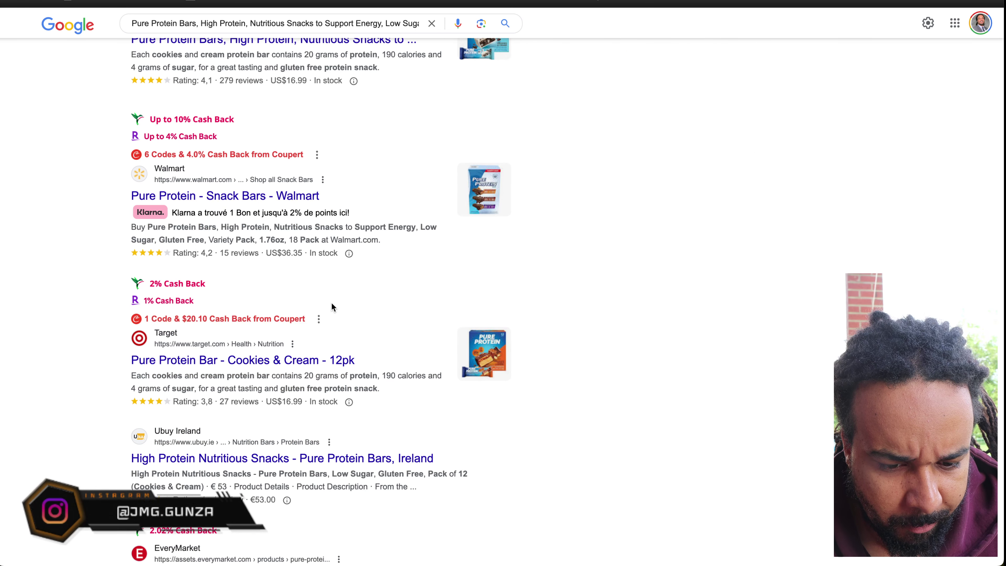
{"action": "key", "text": "super+w"}
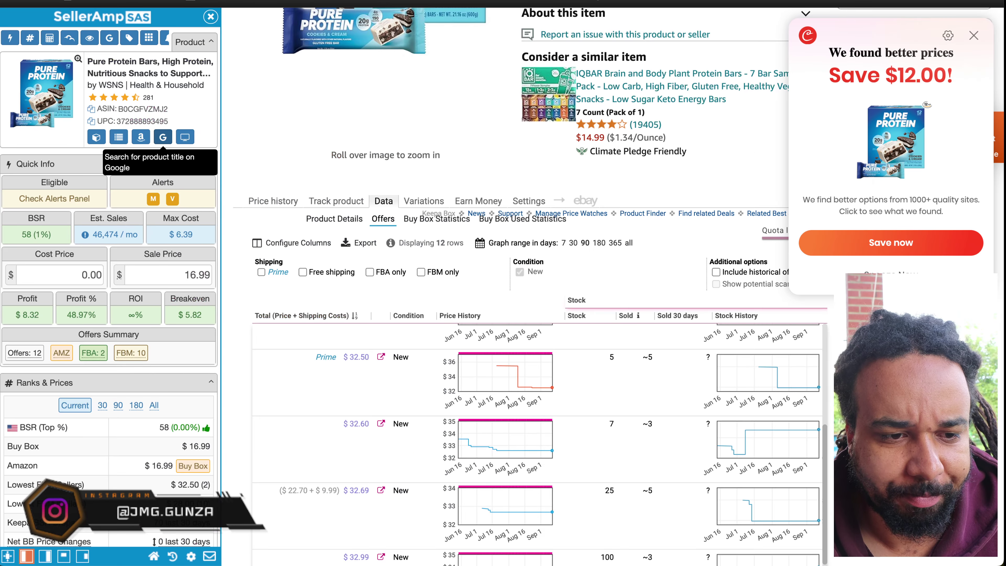
Switch to Discord and look through the newer product alerts up to the VTech Drop & Go Dump Truck
{"action": "mouse_move", "coordinate": [222, 563]}
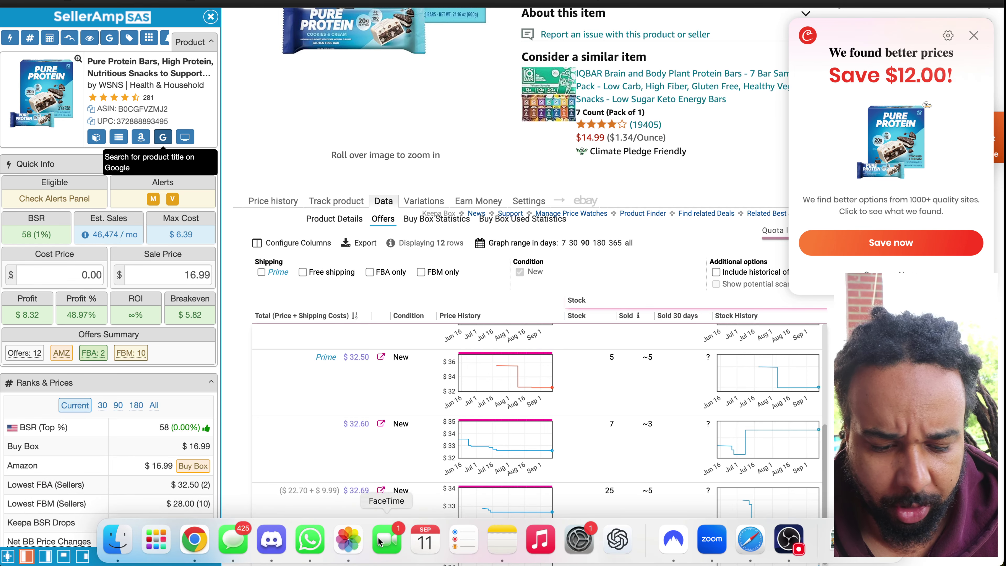
{"action": "left_click", "coordinate": [272, 540]}
{"action": "scroll", "coordinate": [461, 348], "scroll_direction": "down", "scroll_amount": 12}
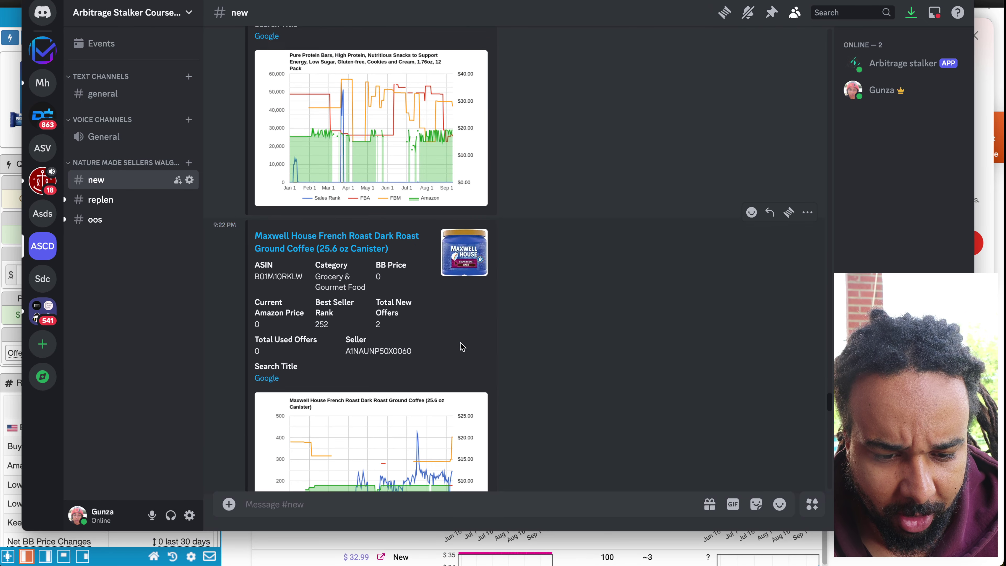
{"action": "scroll", "coordinate": [461, 348], "scroll_direction": "down", "scroll_amount": 15}
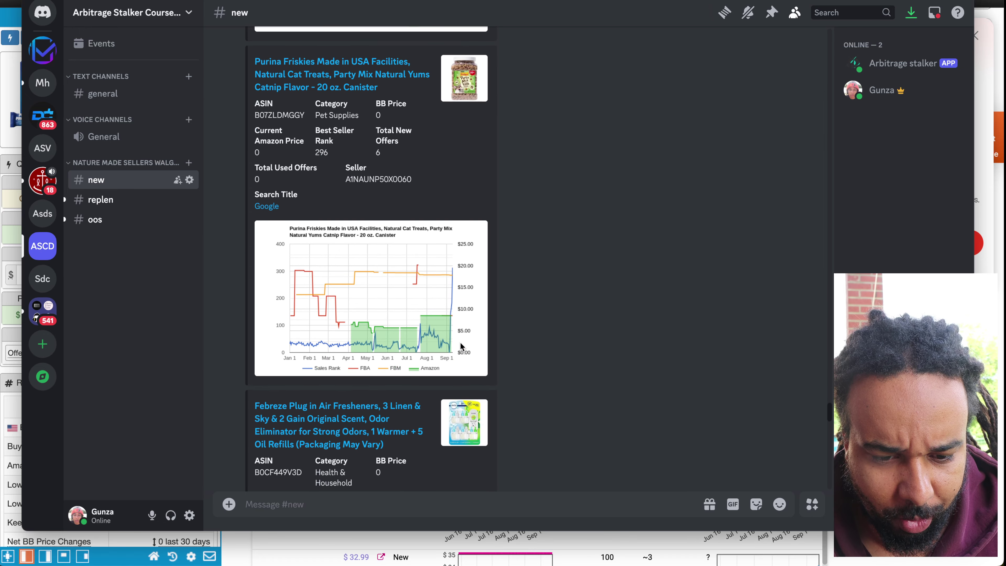
{"action": "scroll", "coordinate": [462, 347], "scroll_direction": "down", "scroll_amount": 2}
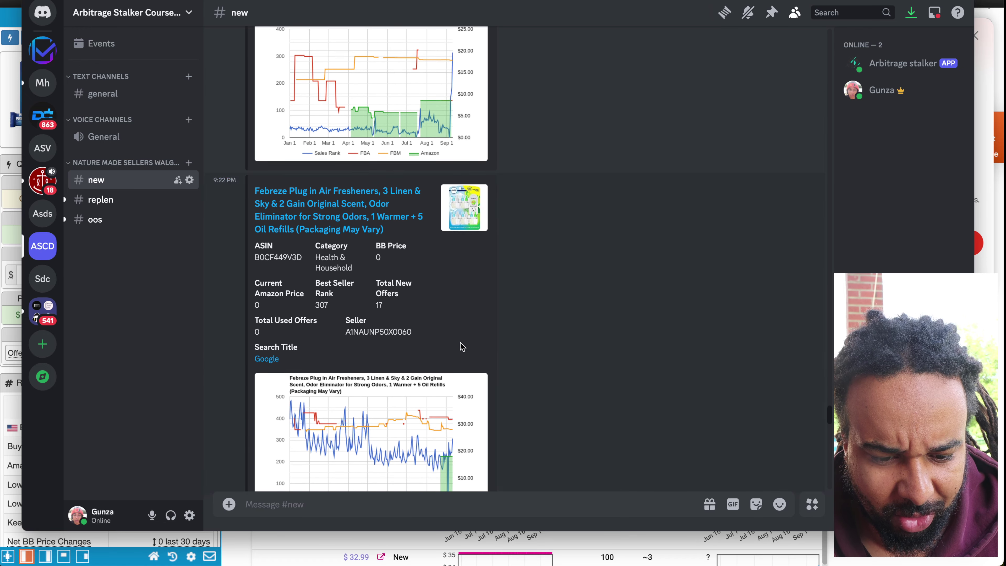
{"action": "scroll", "coordinate": [462, 346], "scroll_direction": "down", "scroll_amount": 7}
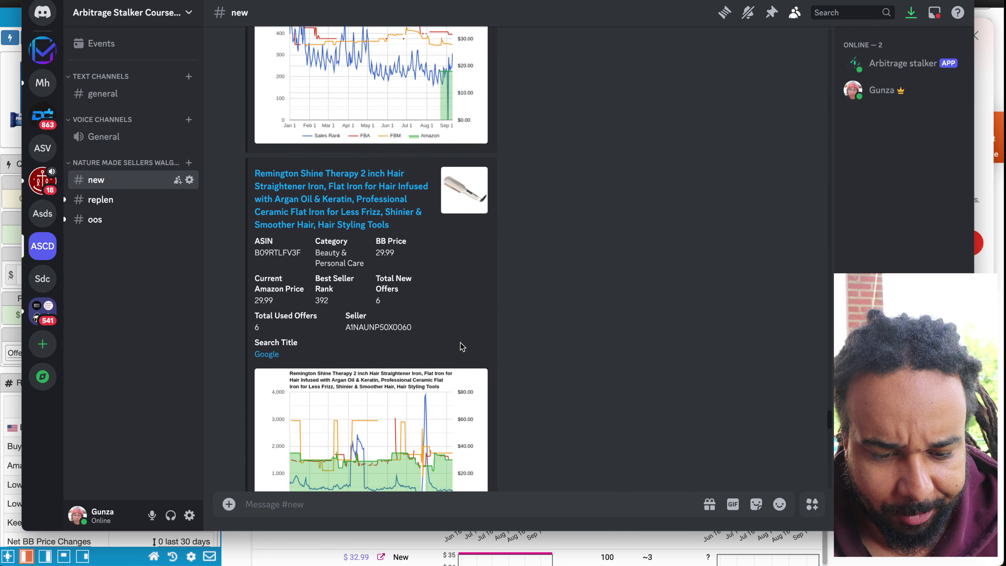
{"action": "scroll", "coordinate": [461, 348], "scroll_direction": "down", "scroll_amount": 15}
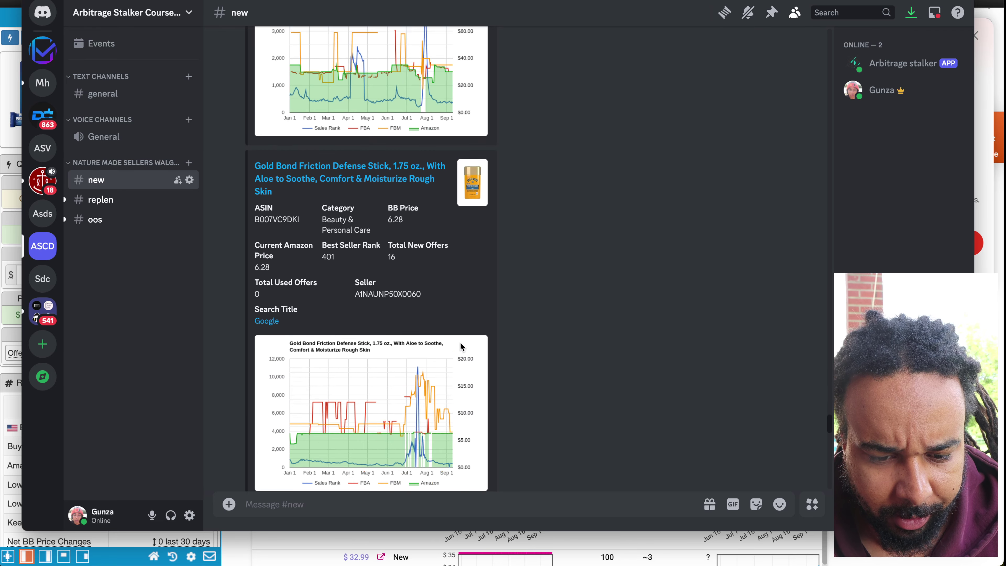
{"action": "scroll", "coordinate": [461, 347], "scroll_direction": "down", "scroll_amount": 14}
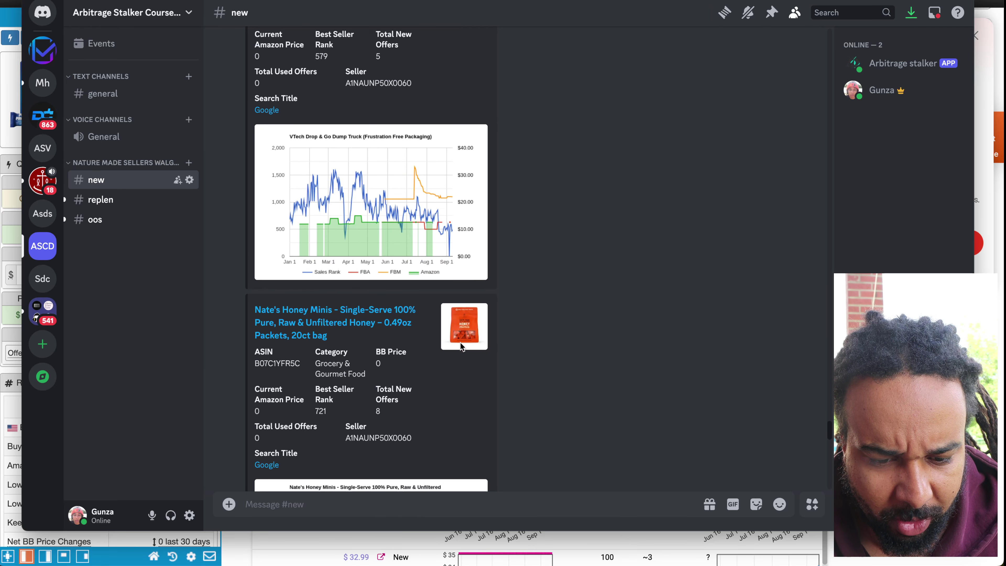
{"action": "scroll", "coordinate": [424, 204], "scroll_direction": "up", "scroll_amount": 5}
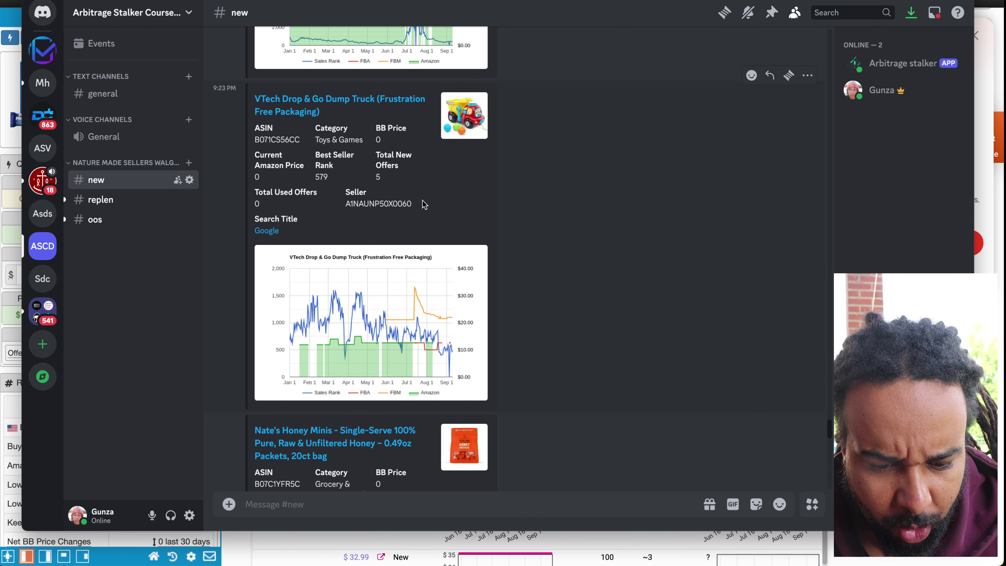
Open the VTech Drop & Go Dump Truck listing on Amazon and set its SellerAmp cost price to 12.59
{"action": "scroll", "coordinate": [424, 204], "scroll_direction": "up", "scroll_amount": 2}
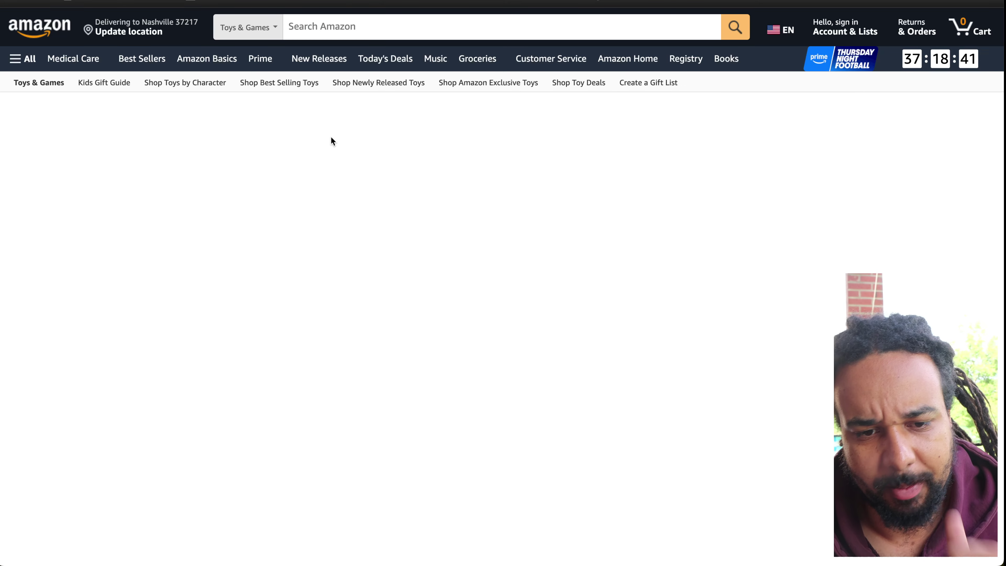
{"action": "scroll", "coordinate": [565, 320], "scroll_direction": "down", "scroll_amount": 5}
{"action": "scroll", "coordinate": [563, 318], "scroll_direction": "down", "scroll_amount": 5}
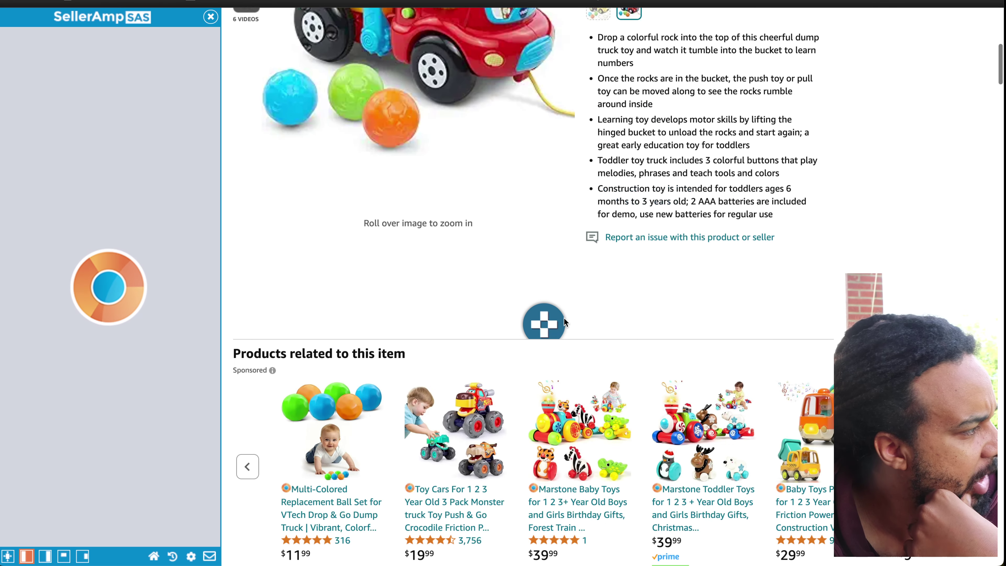
{"action": "scroll", "coordinate": [541, 341], "scroll_direction": "down", "scroll_amount": 3}
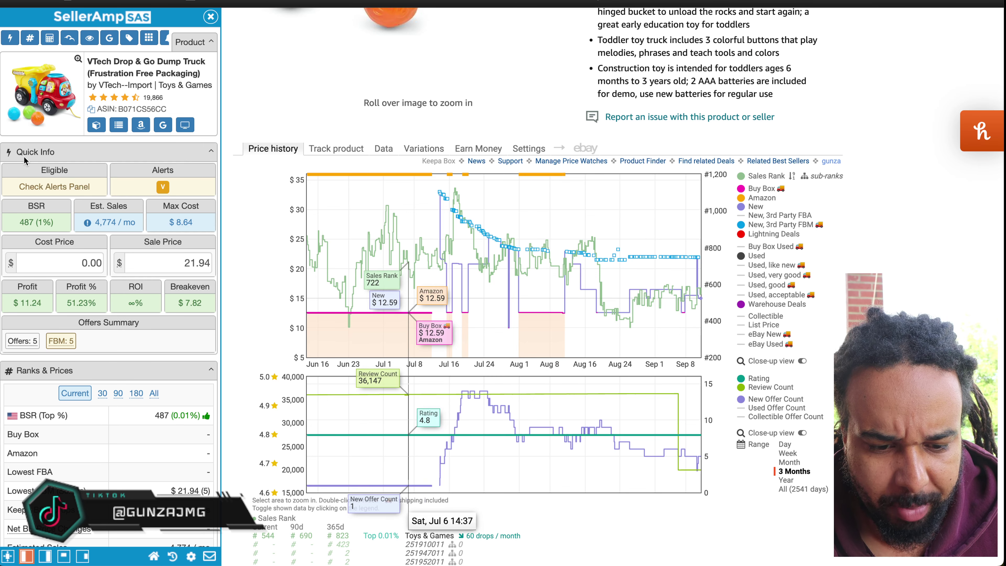
{"action": "left_click", "coordinate": [87, 256]}
{"action": "type", "text": "12.59"}
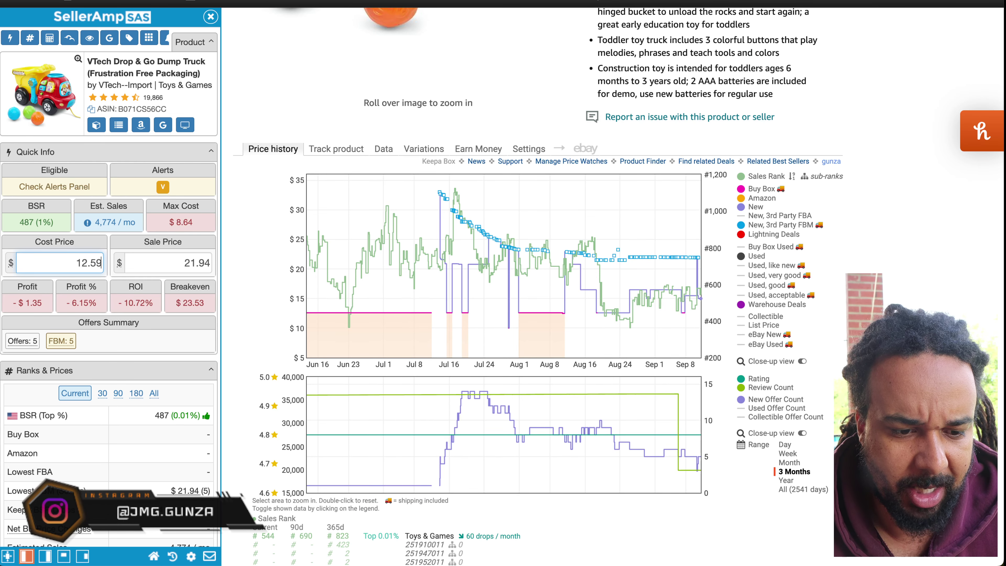
Search Google for the dump truck's product title and compare the retailers' prices and availability before returning to the listing
{"action": "left_click", "coordinate": [160, 124]}
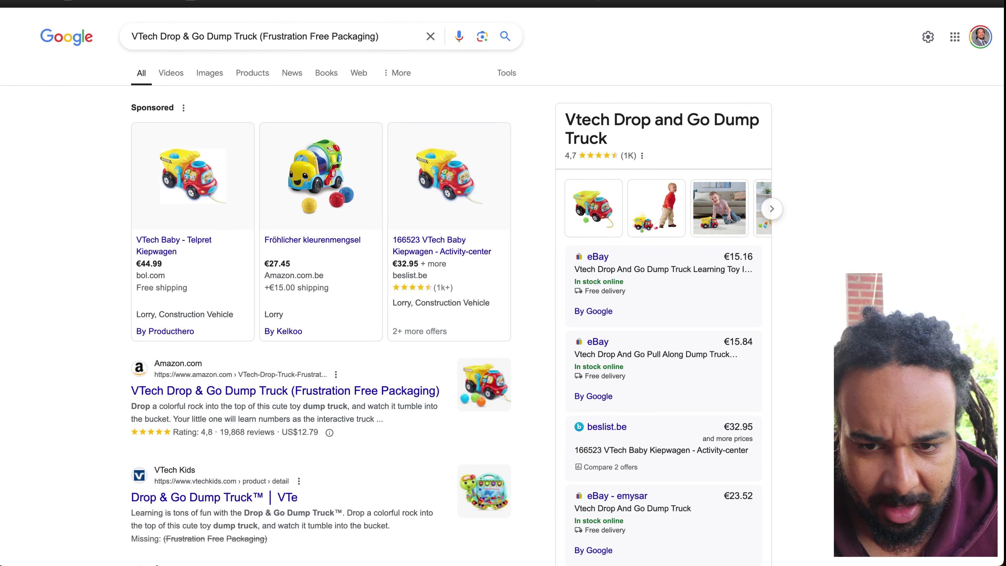
{"action": "key", "text": "ctrl+w"}
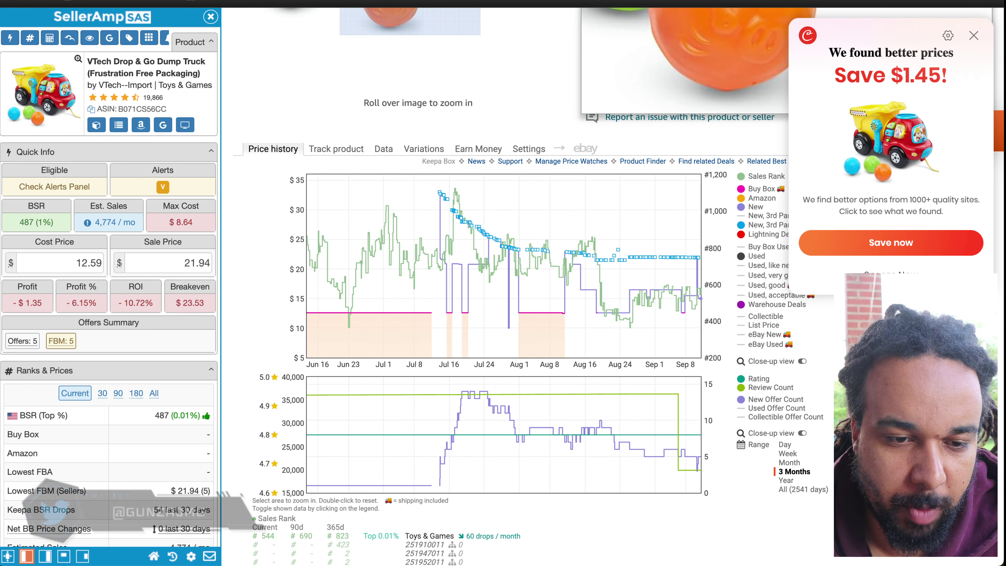
{"action": "left_click", "coordinate": [162, 124]}
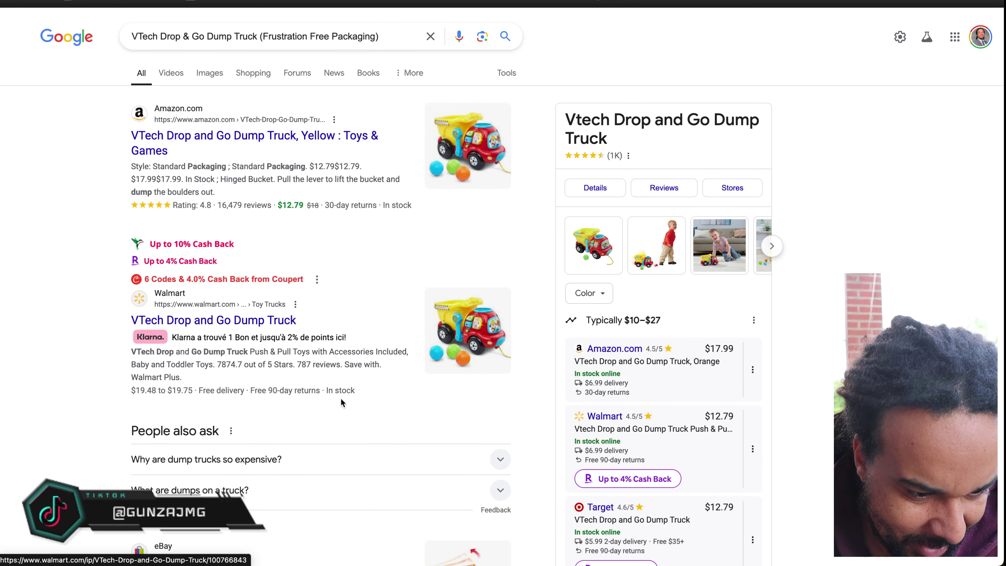
{"action": "scroll", "coordinate": [342, 399], "scroll_direction": "down", "scroll_amount": 5}
{"action": "scroll", "coordinate": [341, 401], "scroll_direction": "down", "scroll_amount": 7}
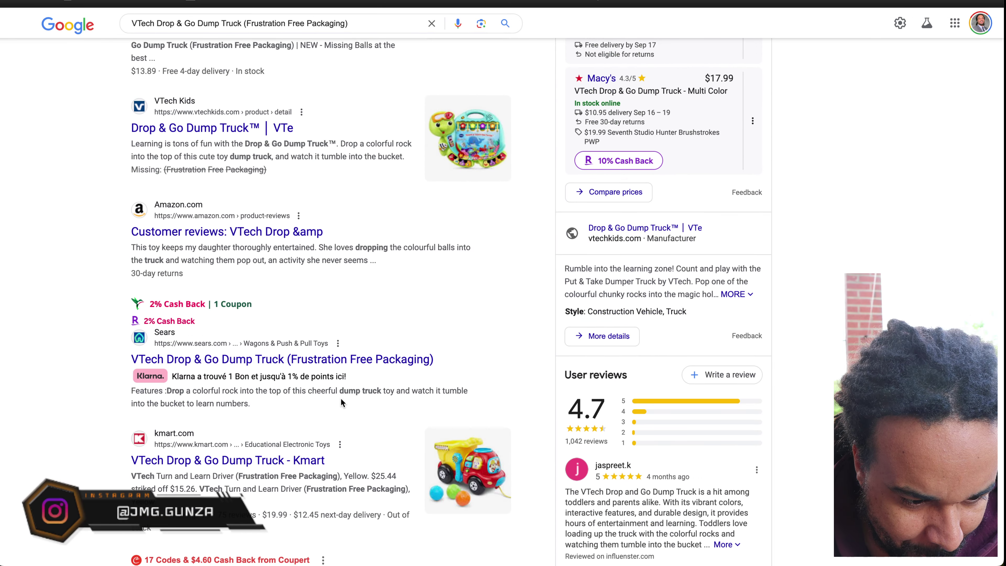
{"action": "scroll", "coordinate": [342, 403], "scroll_direction": "down", "scroll_amount": 4}
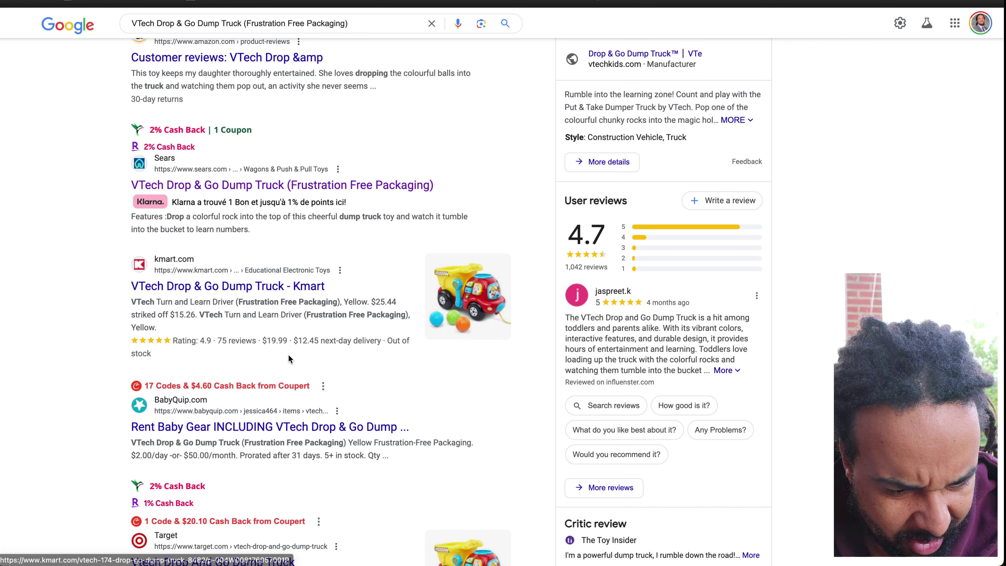
{"action": "scroll", "coordinate": [318, 452], "scroll_direction": "down", "scroll_amount": 8}
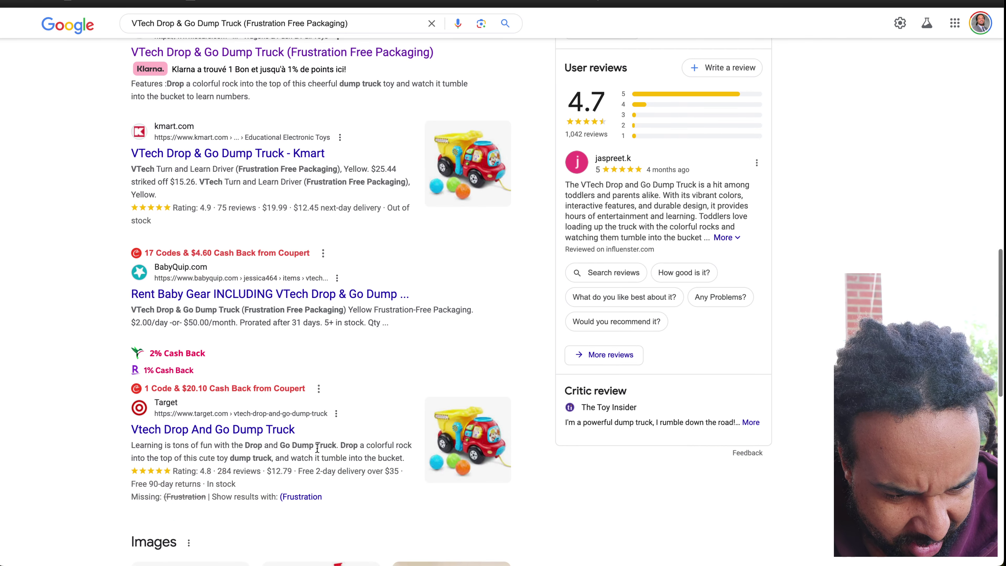
{"action": "scroll", "coordinate": [318, 452], "scroll_direction": "down", "scroll_amount": 2}
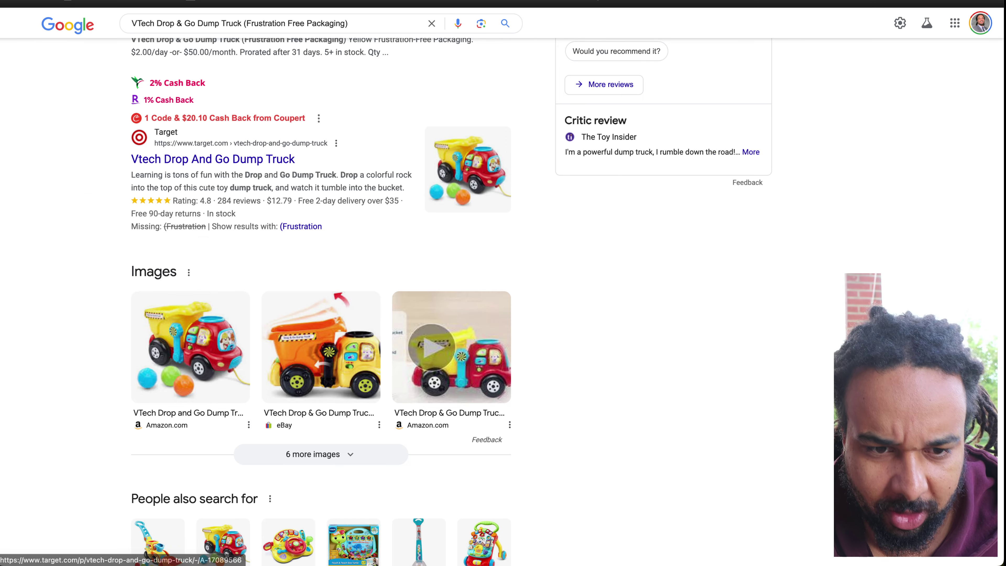
{"action": "key", "text": "super+w"}
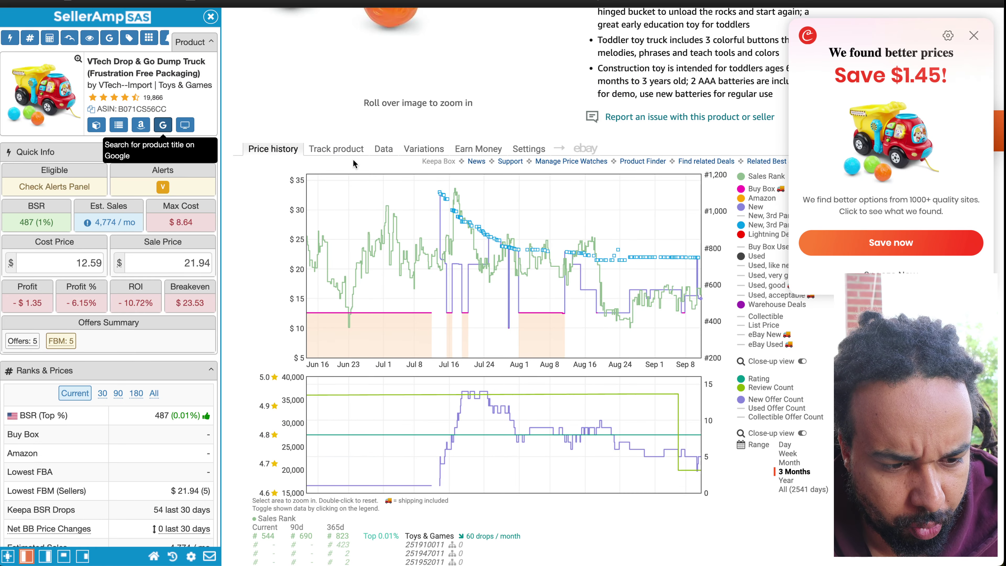
Review the dump truck's Keepa price history and set its SellerAmp sale price to 33
{"action": "scroll", "coordinate": [436, 161], "scroll_direction": "up", "scroll_amount": 10}
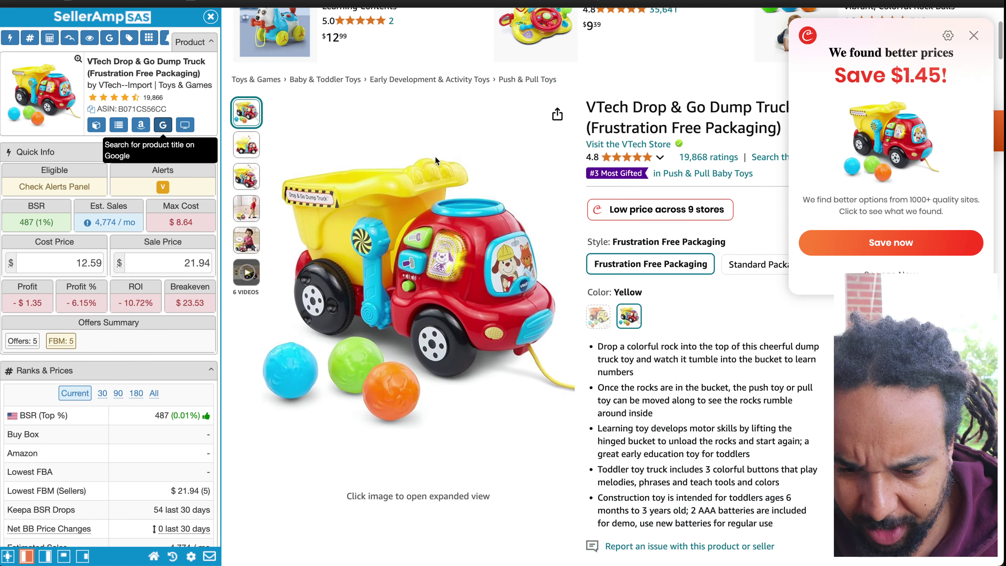
{"action": "scroll", "coordinate": [435, 160], "scroll_direction": "down", "scroll_amount": 10}
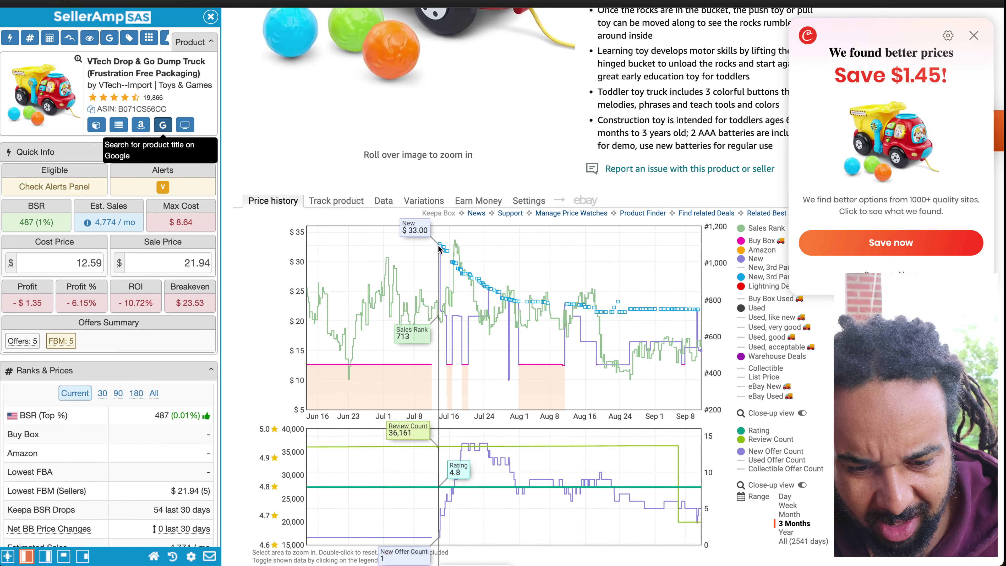
{"action": "double_click", "coordinate": [189, 263]}
{"action": "type", "text": "33"}
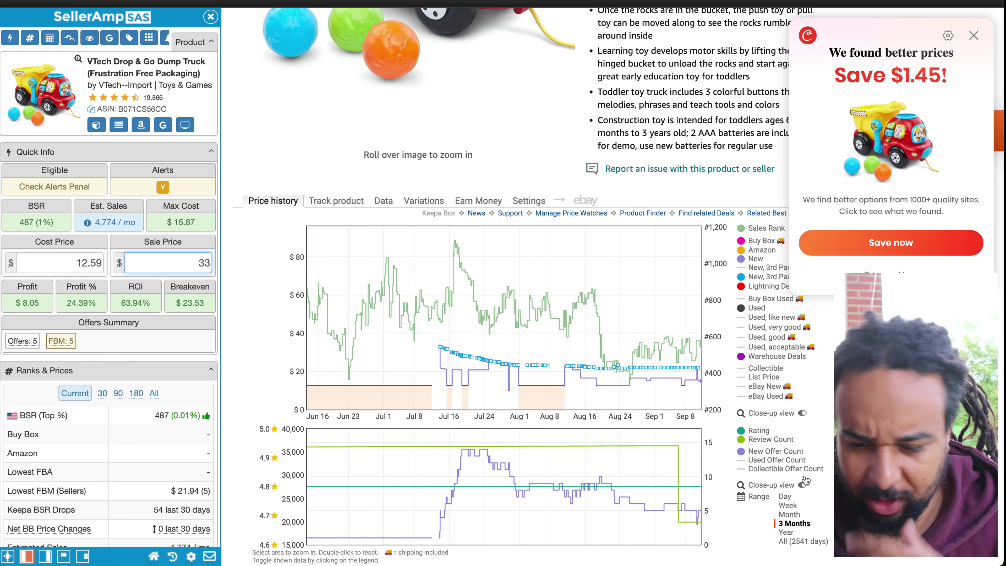
{"action": "scroll", "coordinate": [505, 319], "scroll_direction": "down", "scroll_amount": 5}
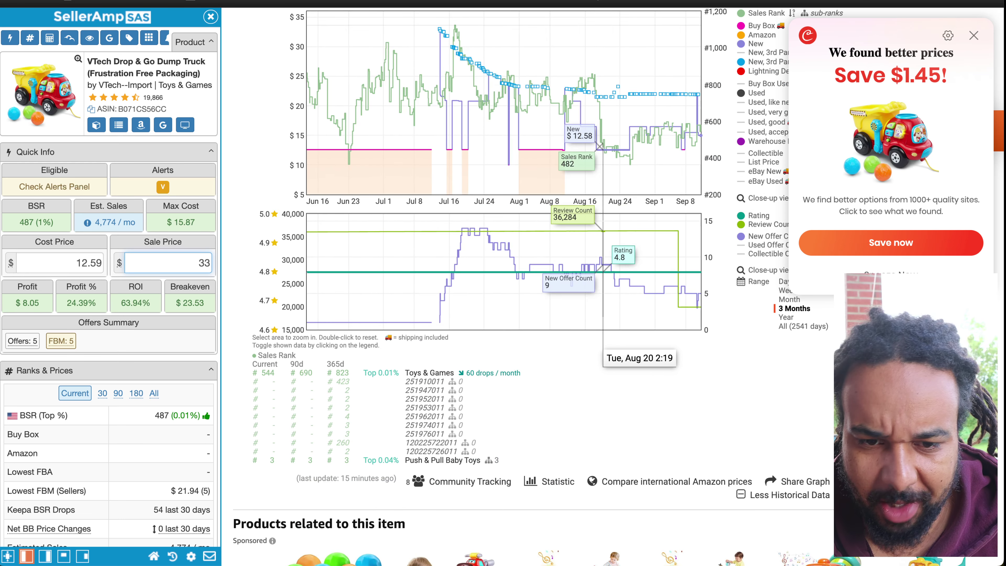
Switch to Discord and open the Amazon listing from the Nate's Honey Minis 20ct bag alert
{"action": "left_click", "coordinate": [291, 555]}
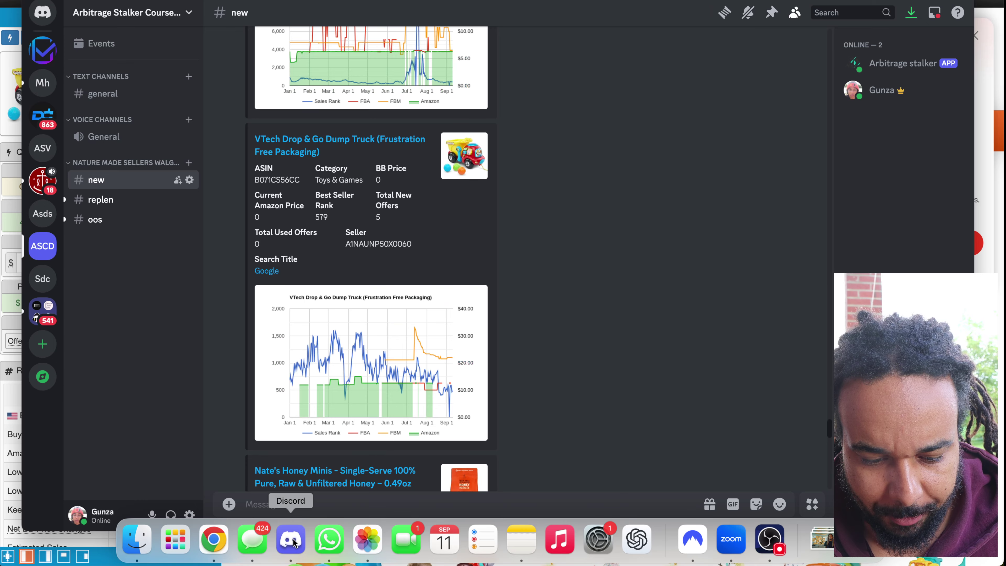
{"action": "scroll", "coordinate": [573, 265], "scroll_direction": "down", "scroll_amount": 8}
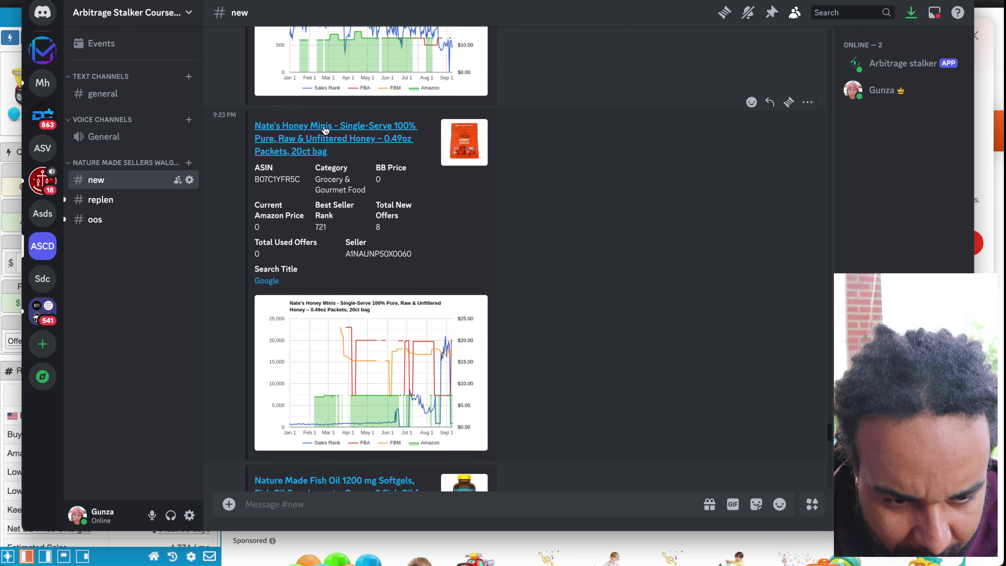
{"action": "left_click", "coordinate": [348, 142]}
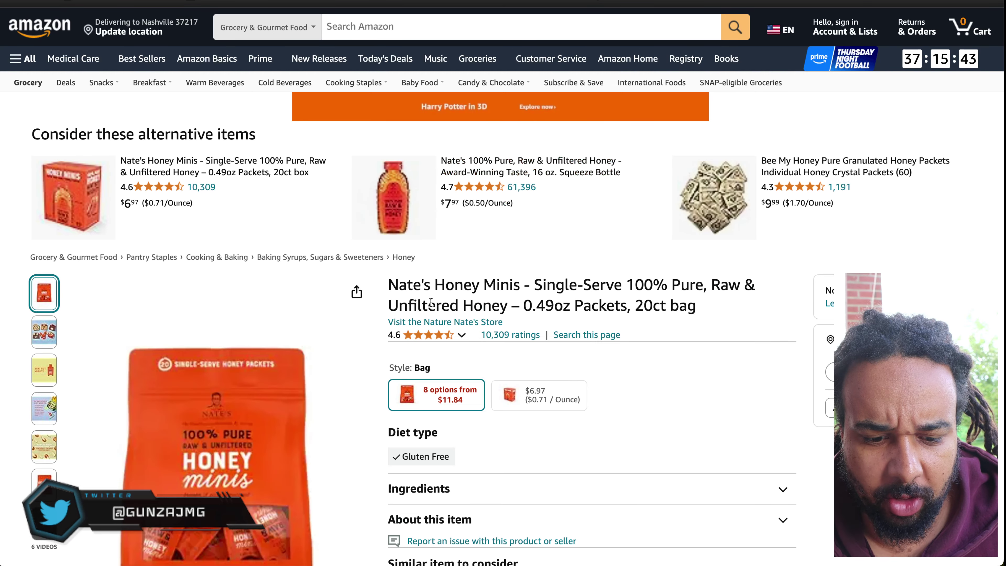
Set the honey listing's SellerAmp cost price to 7.27 and examine its Keepa price history
{"action": "scroll", "coordinate": [655, 418], "scroll_direction": "down", "scroll_amount": 10}
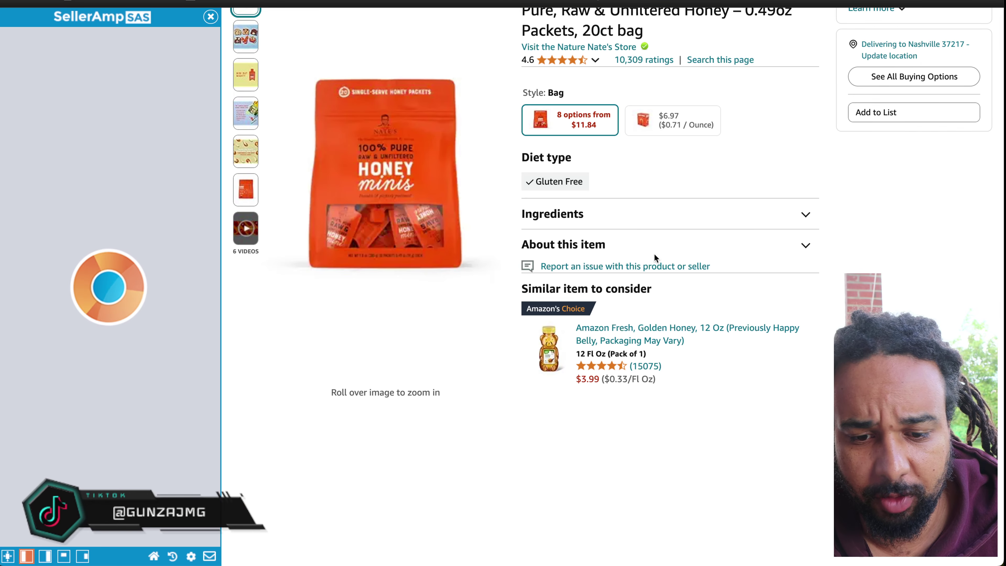
{"action": "mouse_move", "coordinate": [758, 327]}
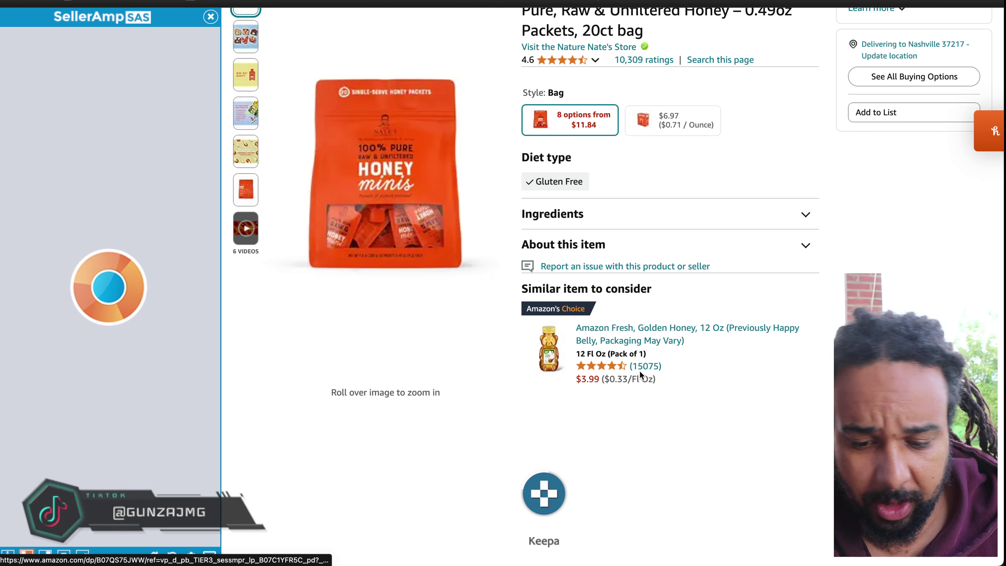
{"action": "scroll", "coordinate": [683, 405], "scroll_direction": "down", "scroll_amount": 5}
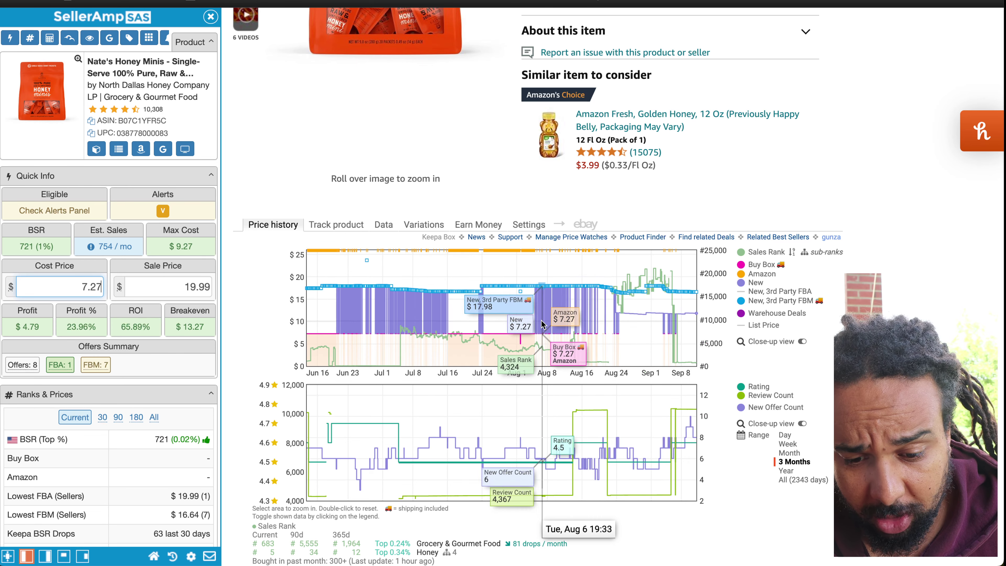
Search Google for the honey's product title and check the Walmart result's packaging images before returning to the Amazon listing
{"action": "left_click", "coordinate": [162, 149]}
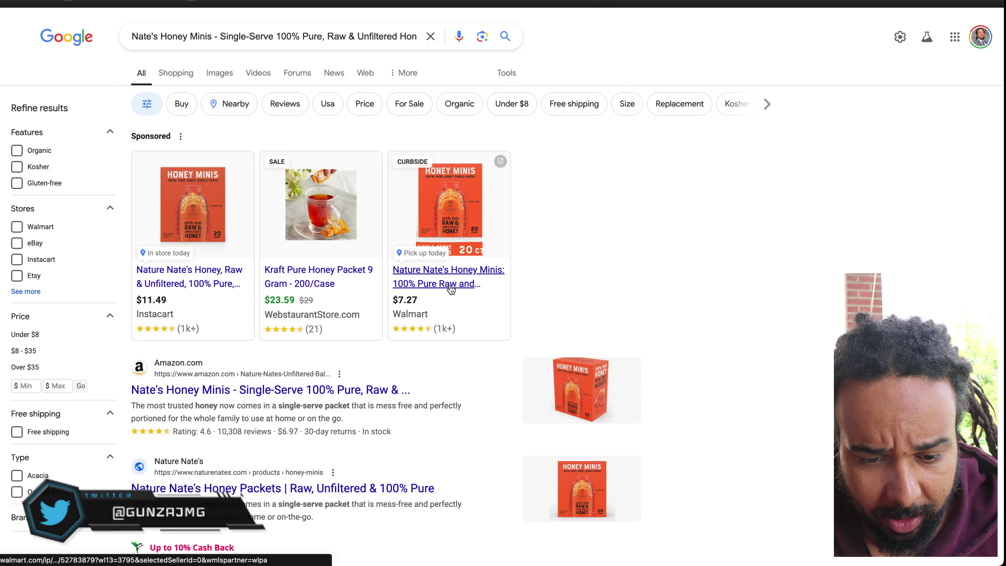
{"action": "mouse_move", "coordinate": [445, 283]}
{"action": "left_click", "coordinate": [441, 305]}
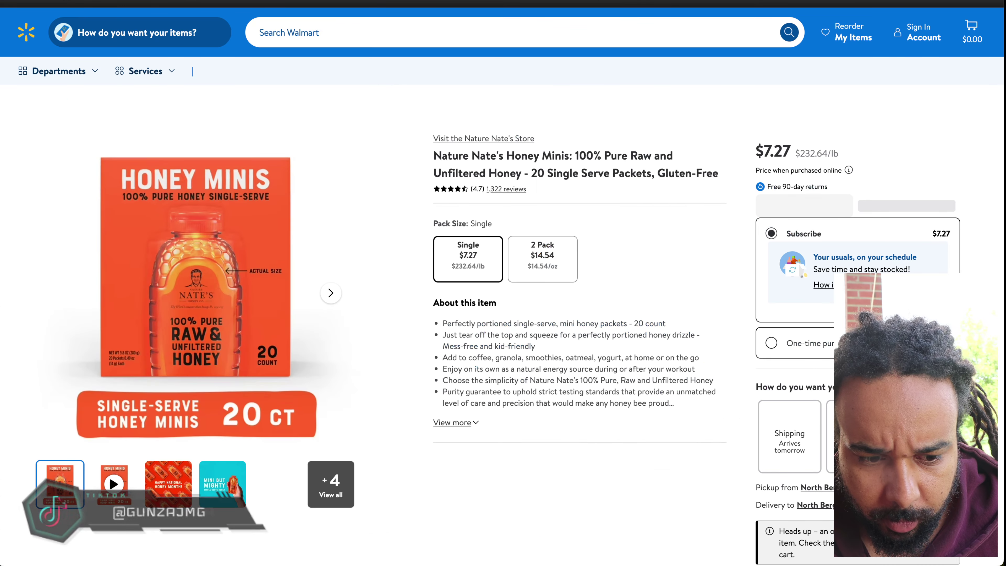
{"action": "left_click", "coordinate": [272, 499]}
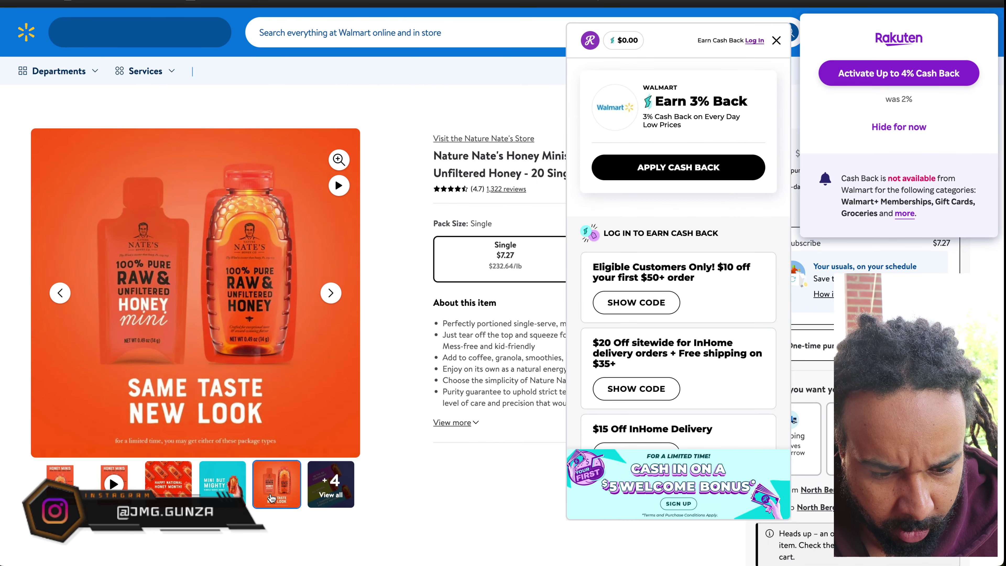
{"action": "left_click", "coordinate": [776, 41]}
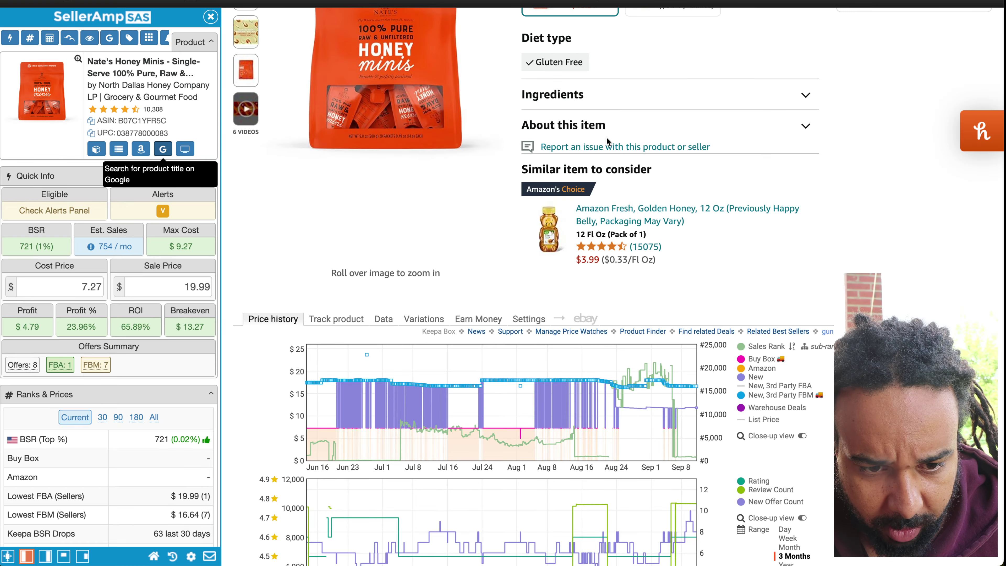
{"action": "scroll", "coordinate": [606, 139], "scroll_direction": "up", "scroll_amount": 10}
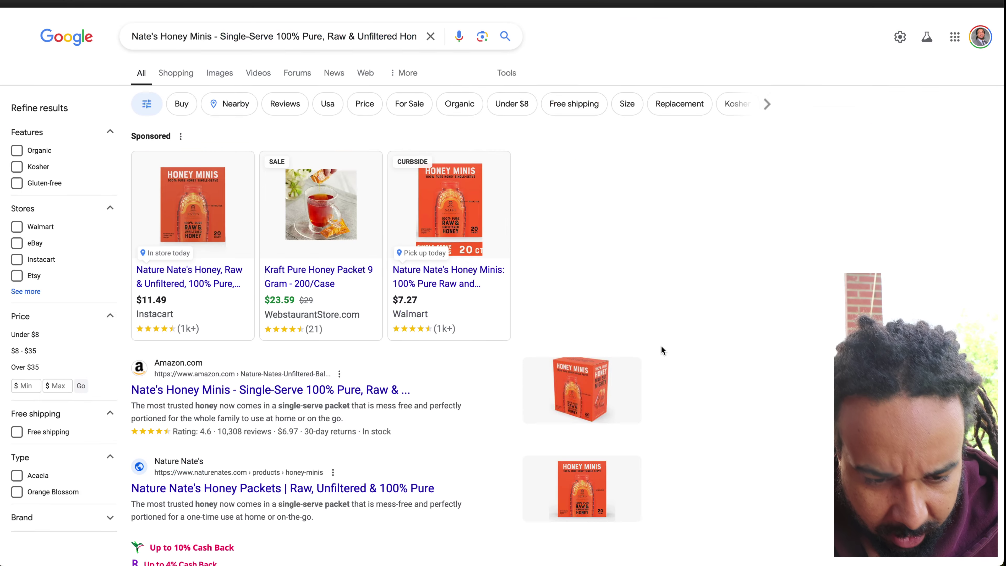
Open the Kroger honey minis page from the Google results, review its product details and close it
{"action": "scroll", "coordinate": [661, 350], "scroll_direction": "down", "scroll_amount": 6}
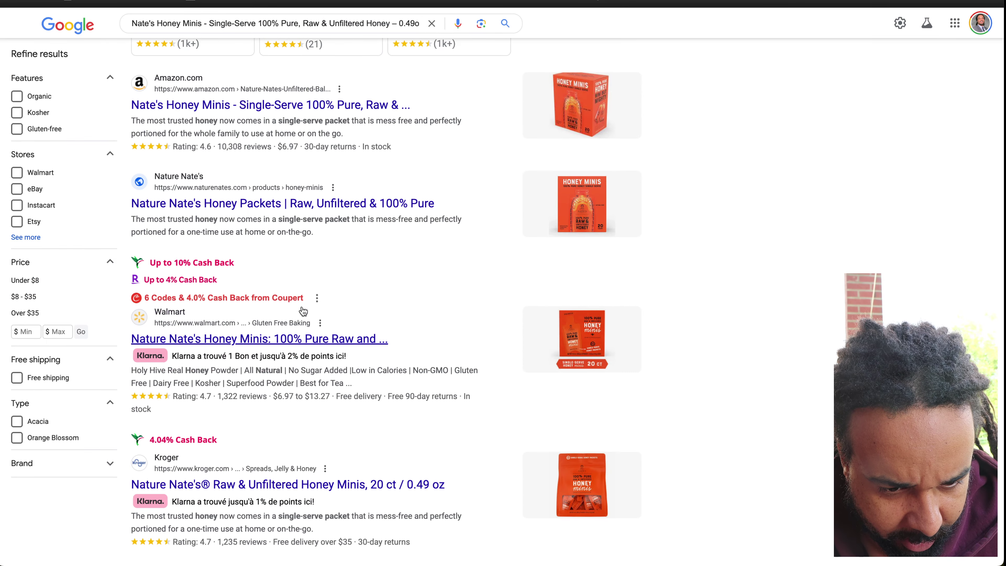
{"action": "scroll", "coordinate": [336, 343], "scroll_direction": "down", "scroll_amount": 5}
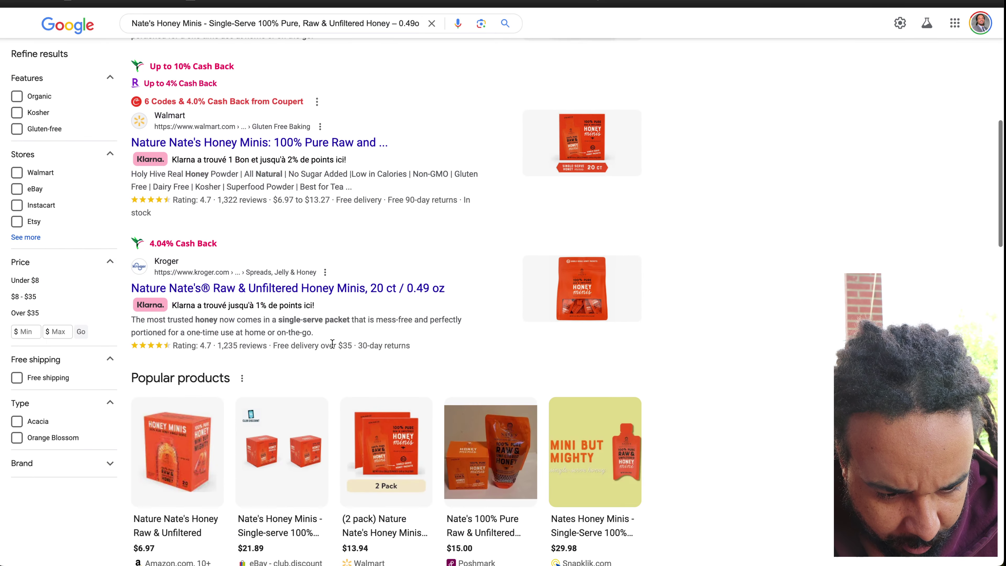
{"action": "scroll", "coordinate": [332, 343], "scroll_direction": "down", "scroll_amount": 1}
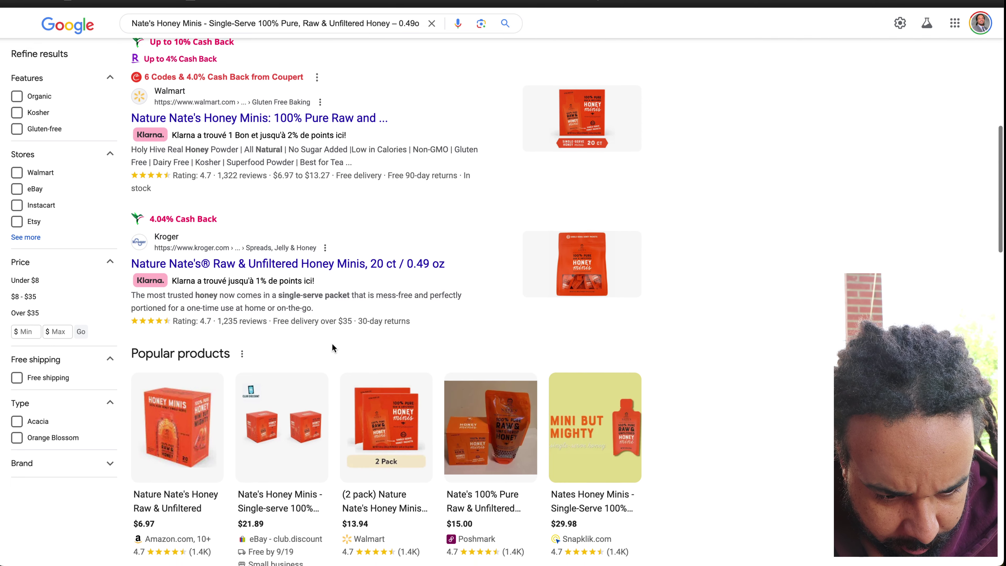
{"action": "left_click", "coordinate": [268, 262]}
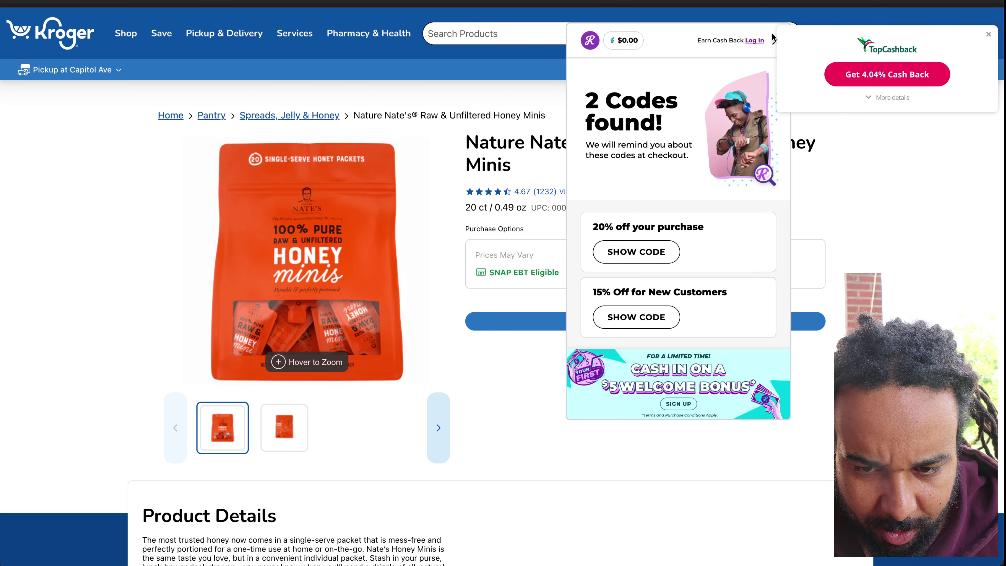
{"action": "left_click", "coordinate": [774, 38]}
{"action": "scroll", "coordinate": [646, 311], "scroll_direction": "down", "scroll_amount": 8}
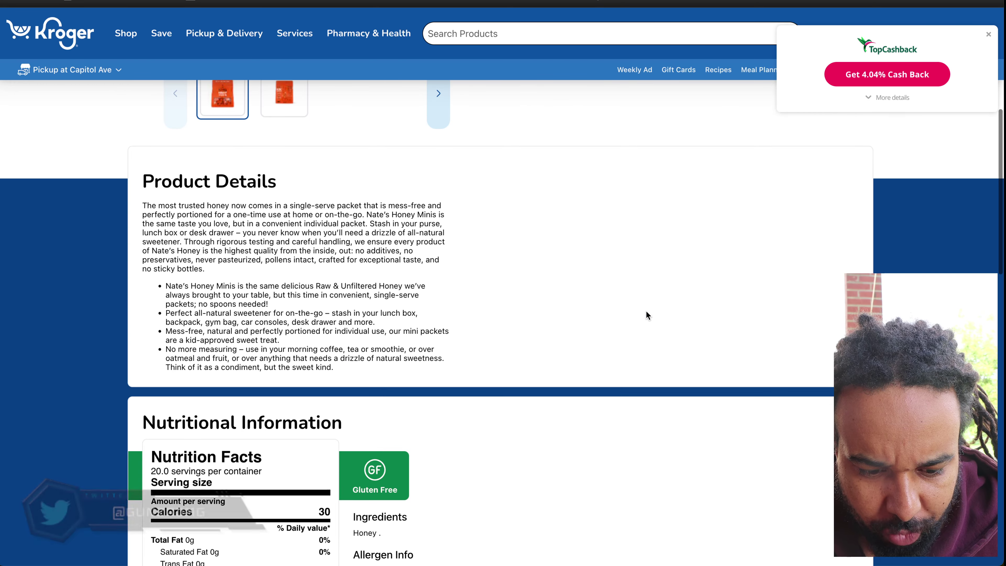
{"action": "scroll", "coordinate": [646, 311], "scroll_direction": "up", "scroll_amount": 8}
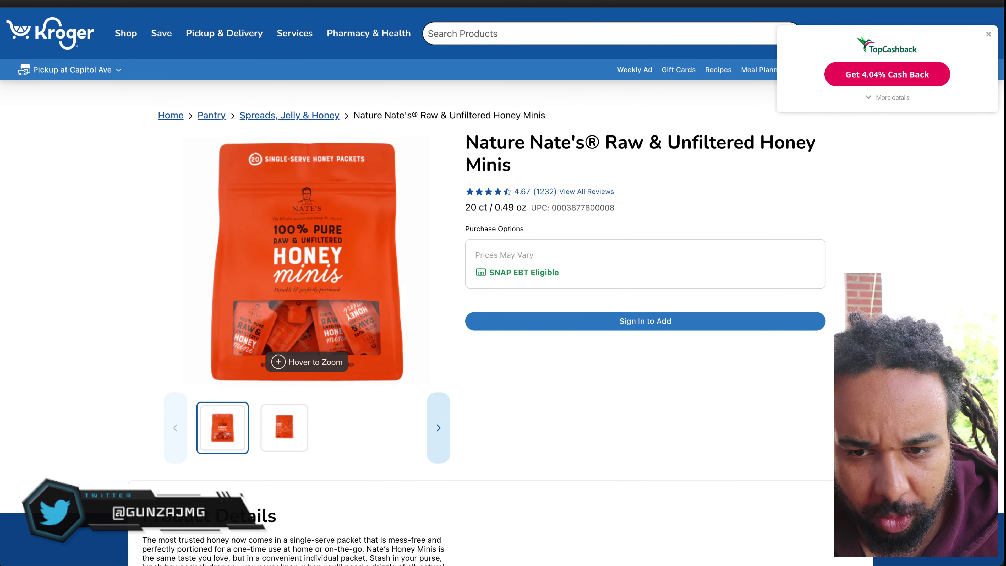
{"action": "key", "text": "super+w"}
Look through the remaining Google results for retailers' prices and availability of the honey minis bag
{"action": "scroll", "coordinate": [714, 291], "scroll_direction": "down", "scroll_amount": 5}
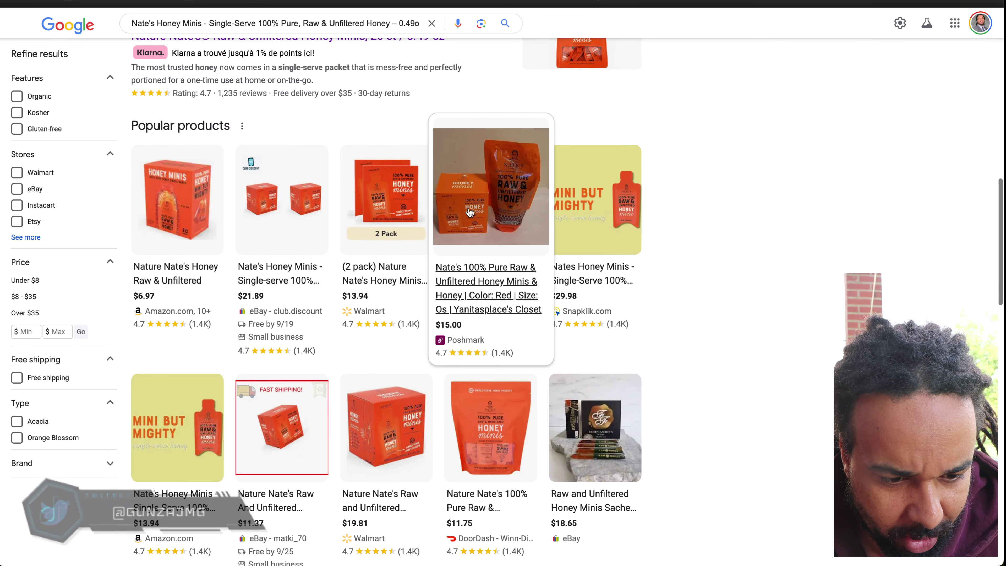
{"action": "scroll", "coordinate": [782, 361], "scroll_direction": "down", "scroll_amount": 7}
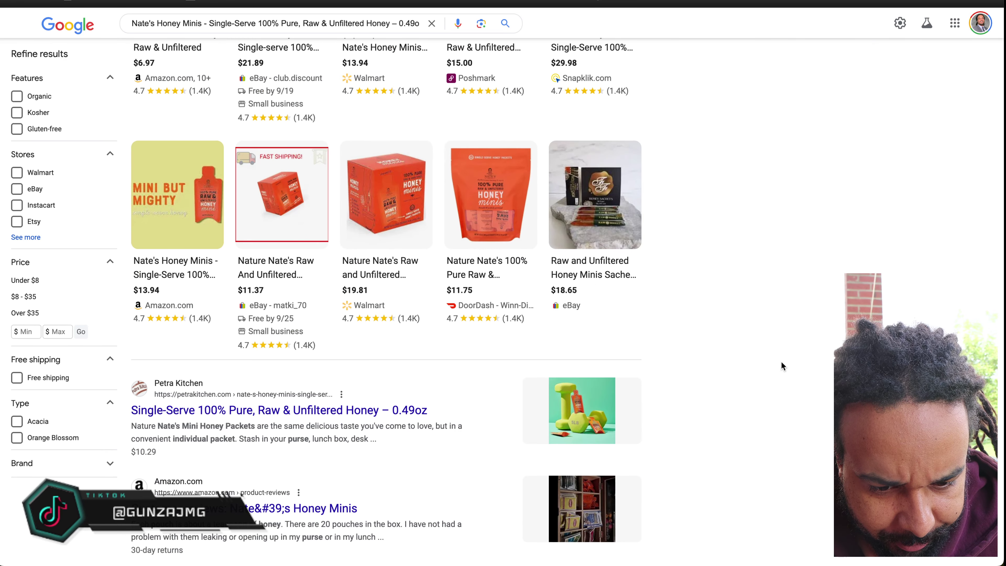
{"action": "scroll", "coordinate": [781, 361], "scroll_direction": "down", "scroll_amount": 2}
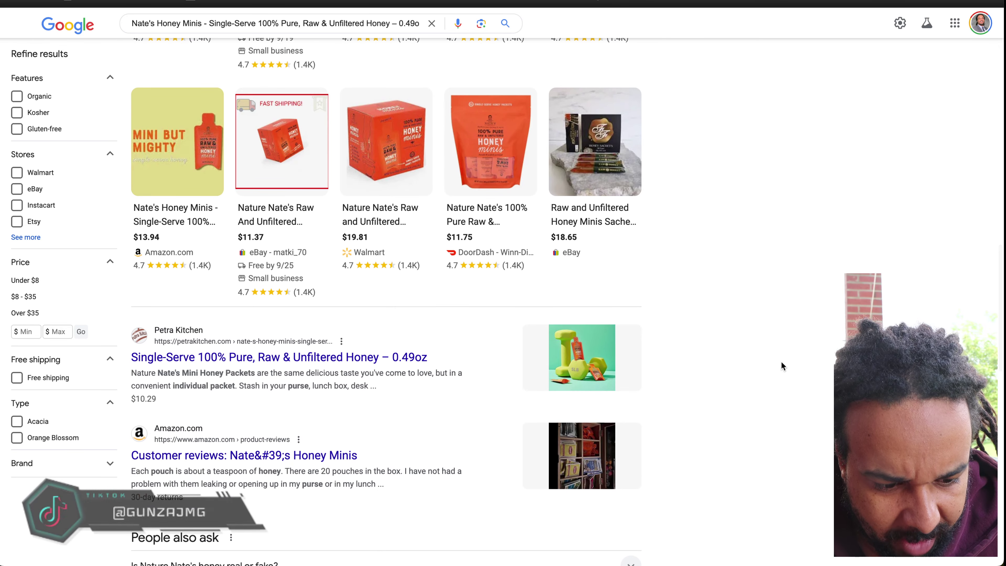
{"action": "mouse_move", "coordinate": [510, 220]}
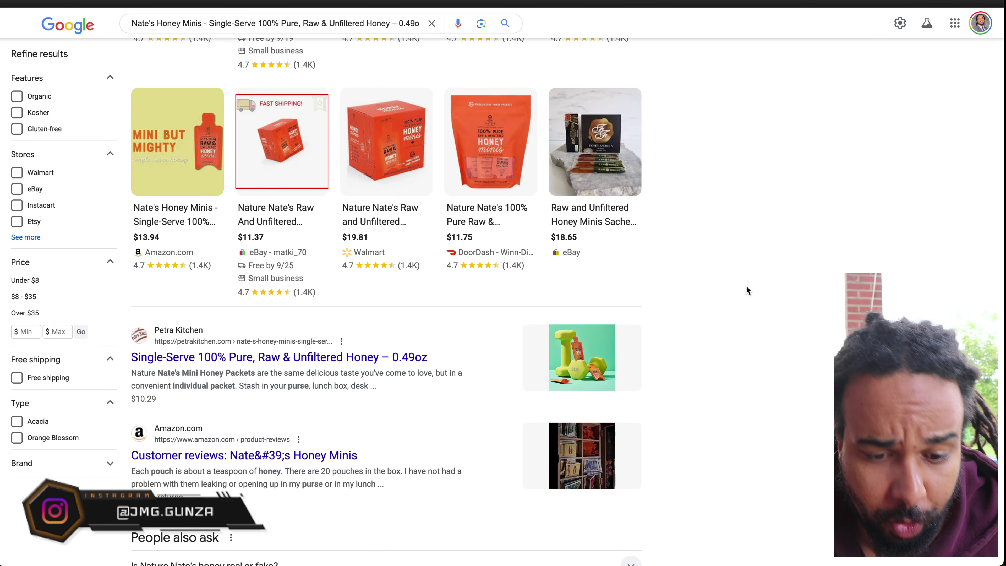
{"action": "scroll", "coordinate": [746, 288], "scroll_direction": "down", "scroll_amount": 5}
{"action": "scroll", "coordinate": [747, 287], "scroll_direction": "down", "scroll_amount": 4}
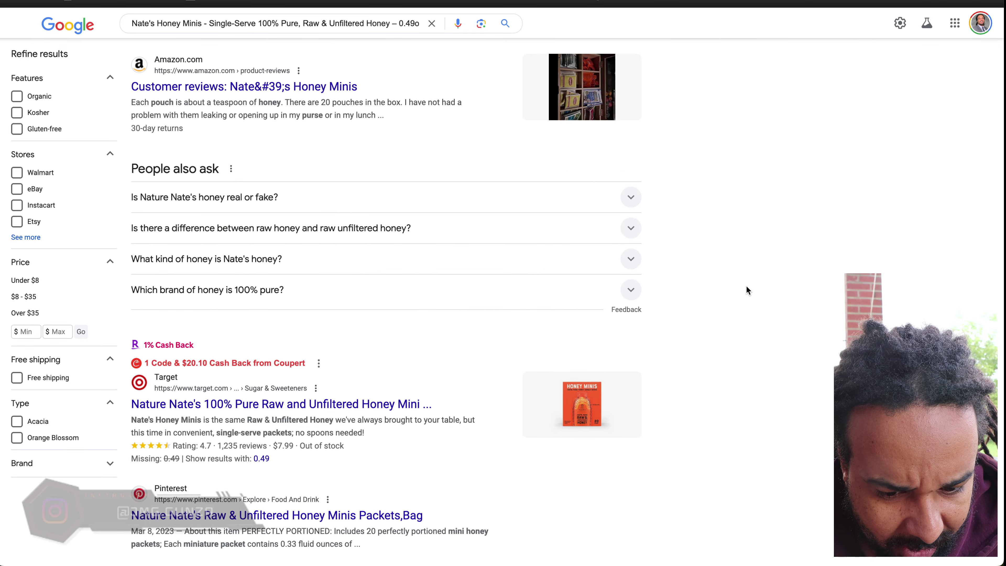
{"action": "scroll", "coordinate": [747, 287], "scroll_direction": "down", "scroll_amount": 4}
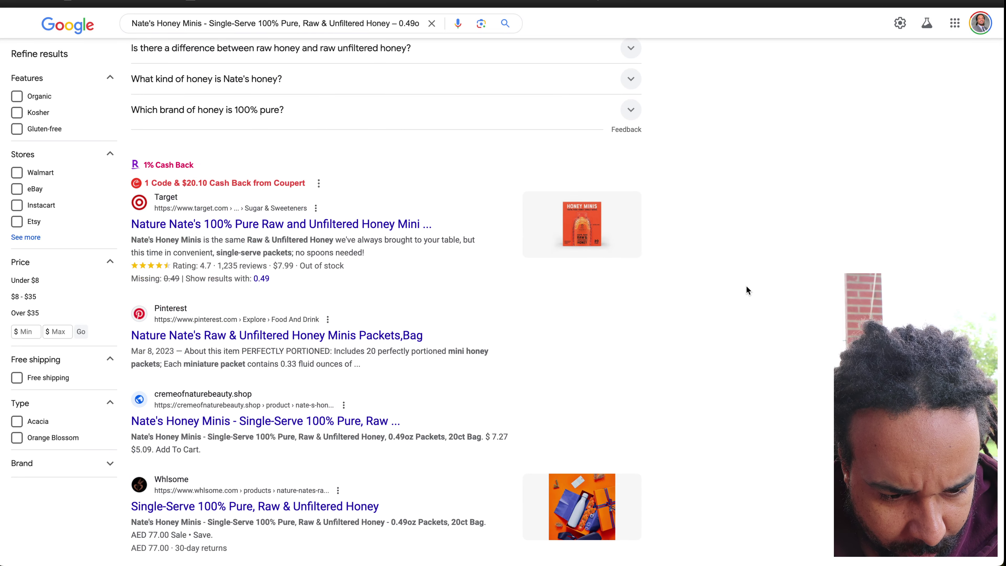
{"action": "scroll", "coordinate": [646, 280], "scroll_direction": "down", "scroll_amount": 5}
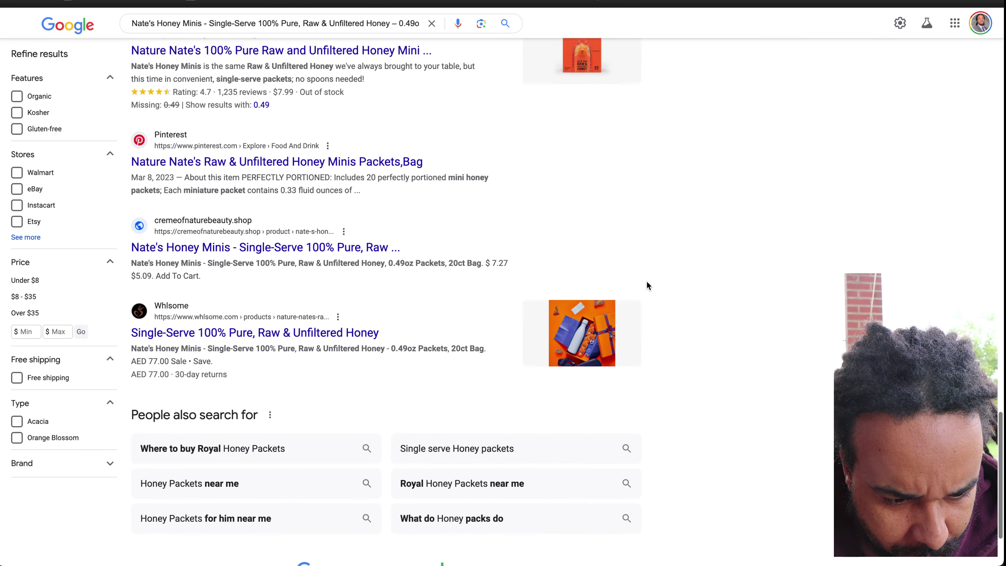
{"action": "scroll", "coordinate": [647, 281], "scroll_direction": "up", "scroll_amount": 5}
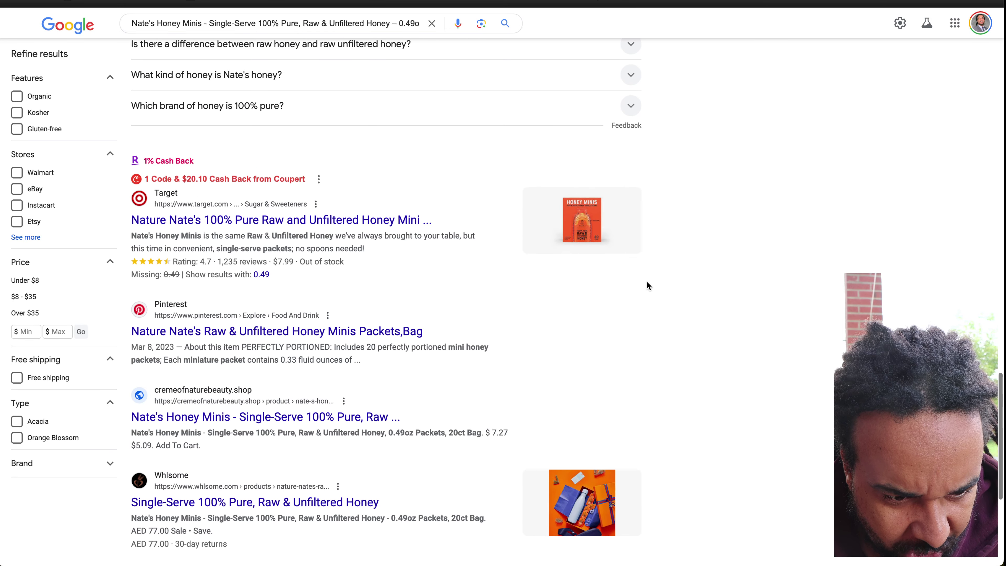
Open Target's Nature Nate's honey mini packets page from the Google results and search Target for "Nature Tate's"
{"action": "left_click", "coordinate": [297, 220]}
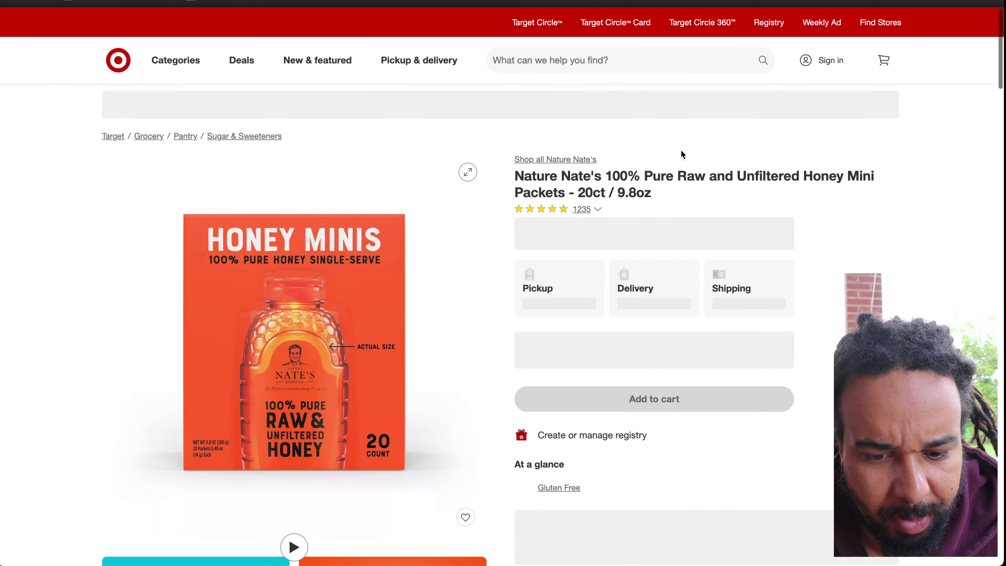
{"action": "left_click", "coordinate": [584, 59]}
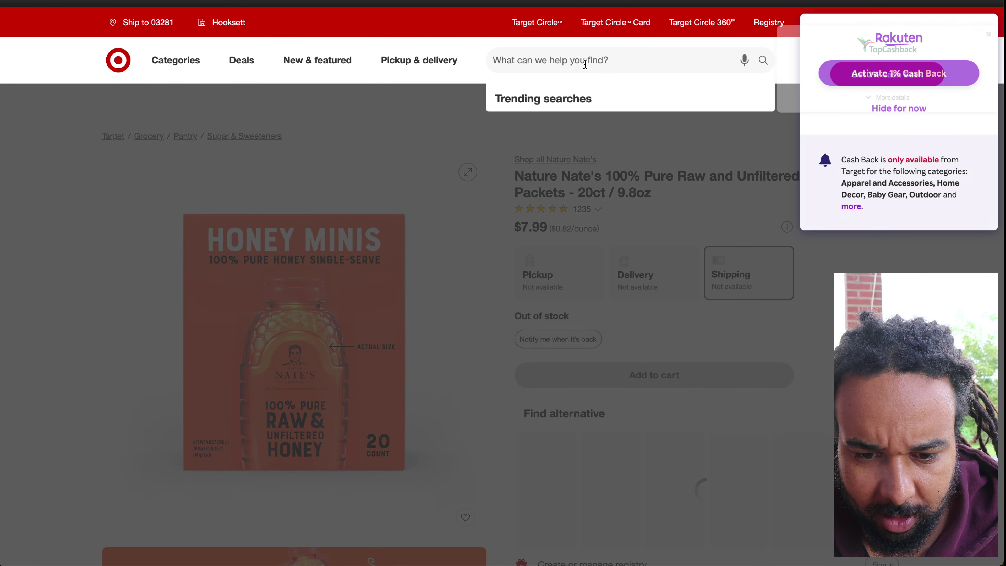
{"action": "type", "text": "Nature T"}
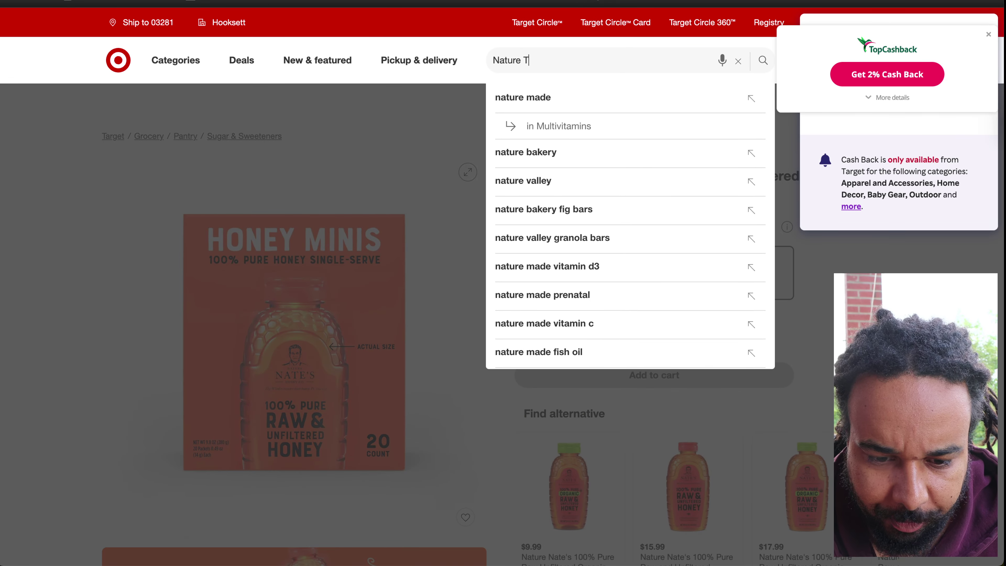
{"action": "type", "text": "ate's"}
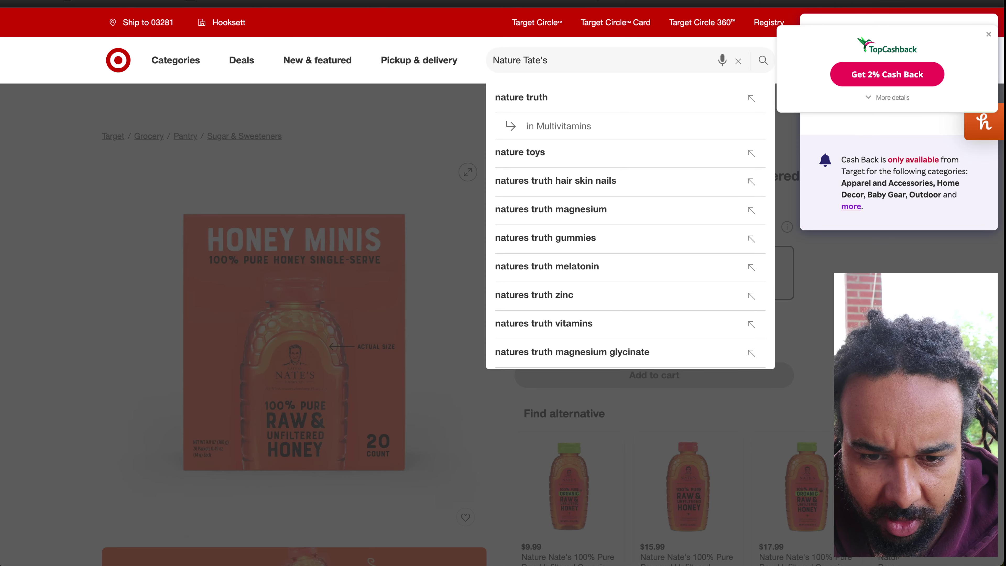
{"action": "key", "text": "Return"}
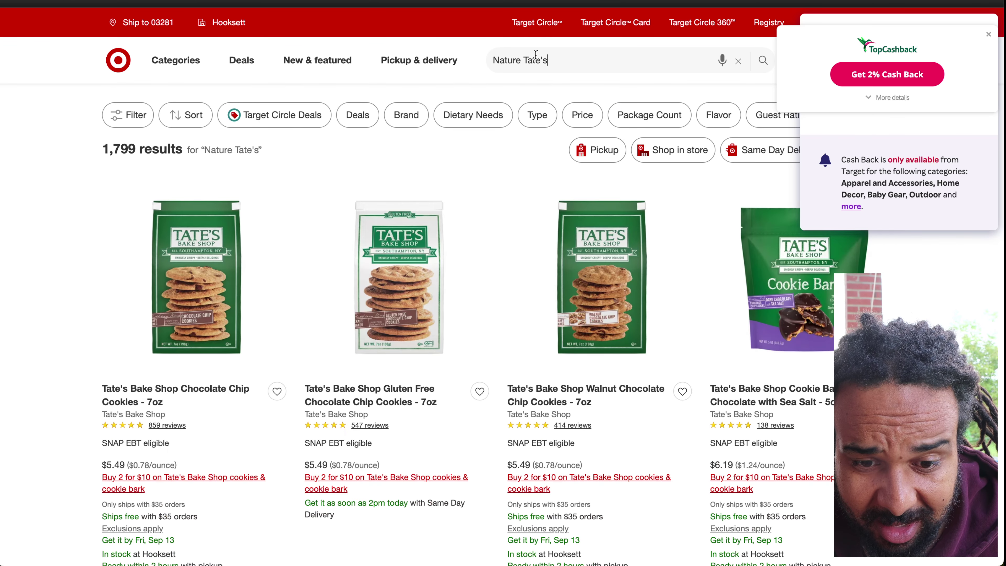
{"action": "left_click", "coordinate": [527, 62]}
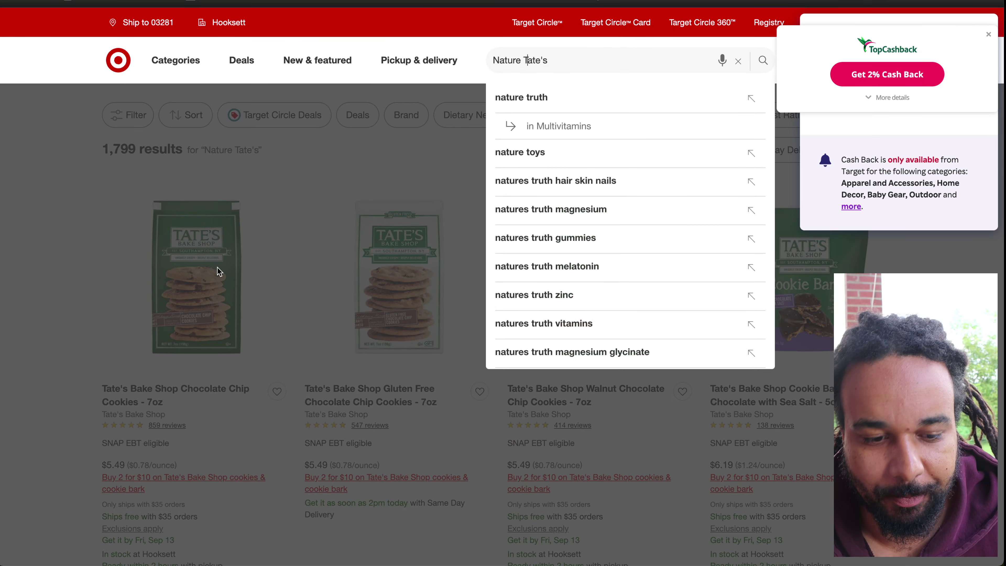
{"action": "left_click", "coordinate": [218, 268]}
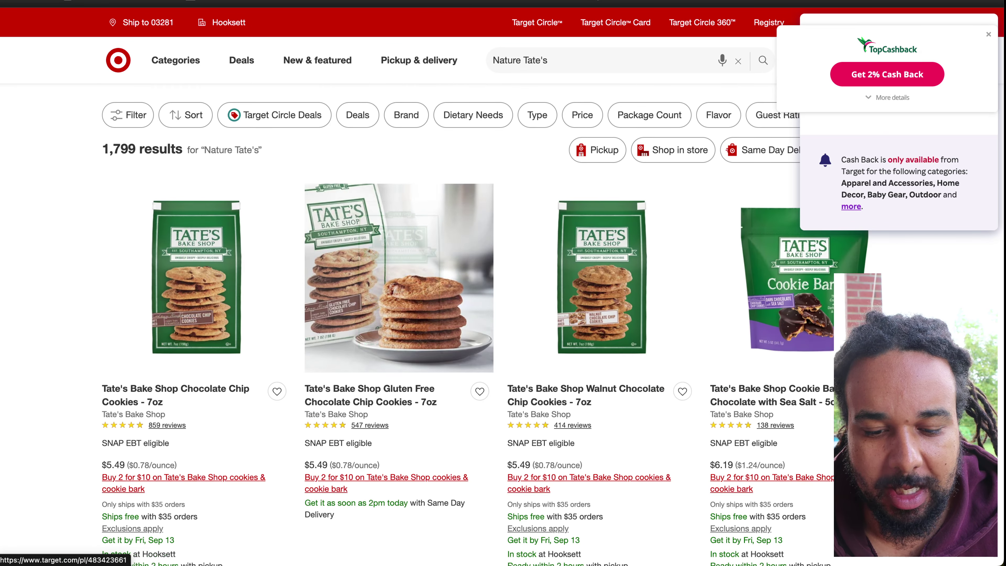
{"action": "mouse_move", "coordinate": [822, 541]}
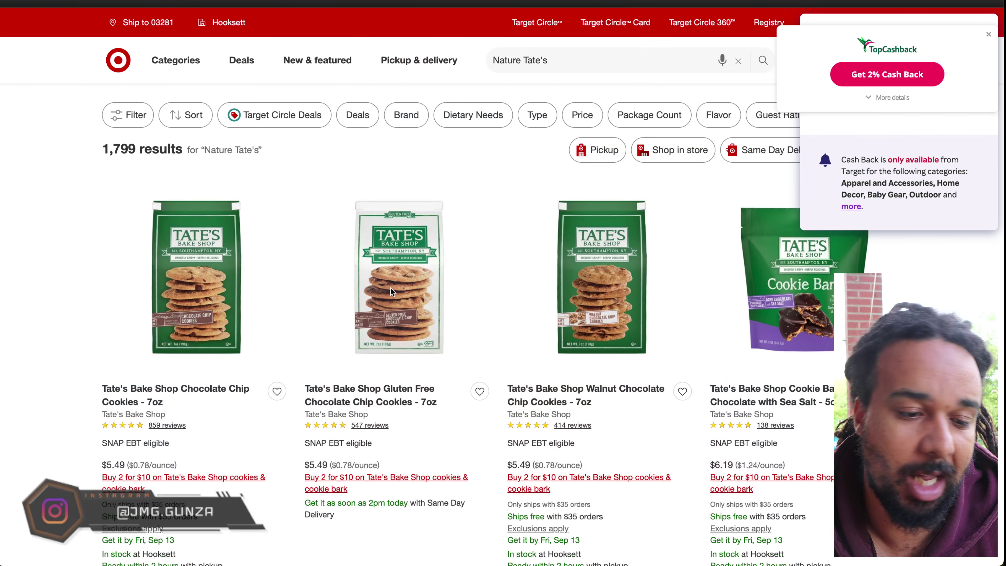
Correct the Target search to "Nature Nate's", look through the brand's honey products and return to the Amazon honey listing
{"action": "left_click", "coordinate": [528, 62]}
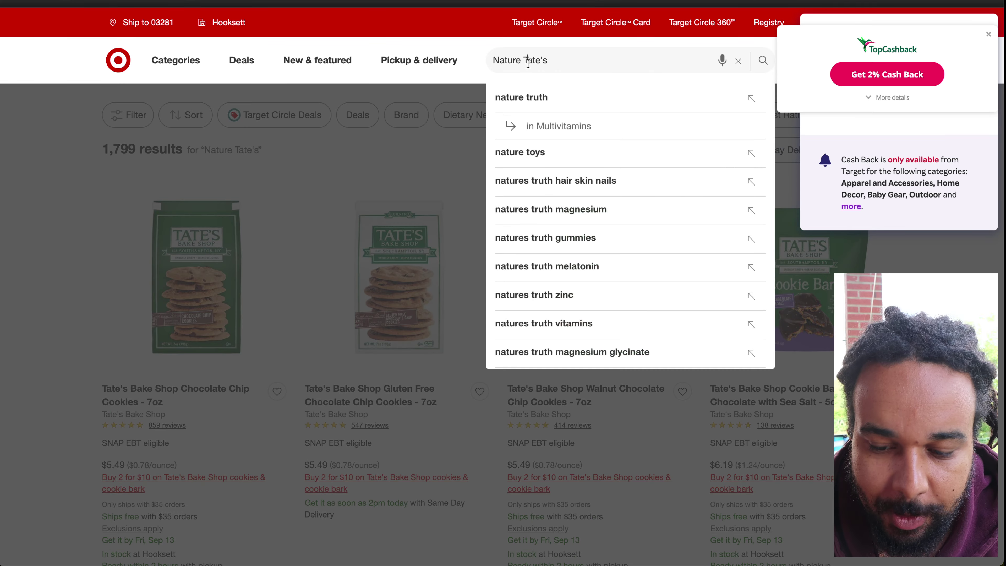
{"action": "type", "text": "N"}
{"action": "key", "text": "Return"}
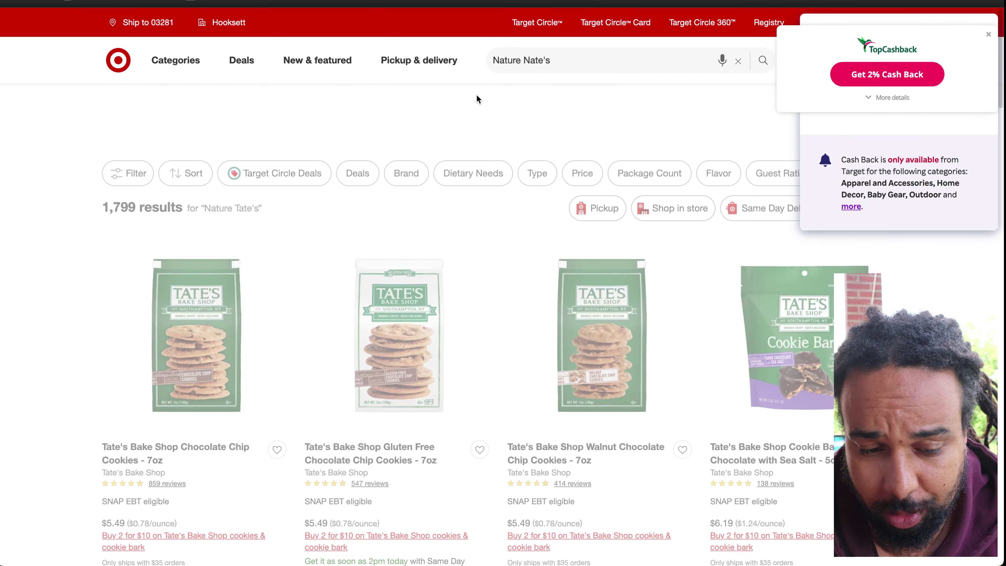
{"action": "scroll", "coordinate": [559, 440], "scroll_direction": "down", "scroll_amount": 10}
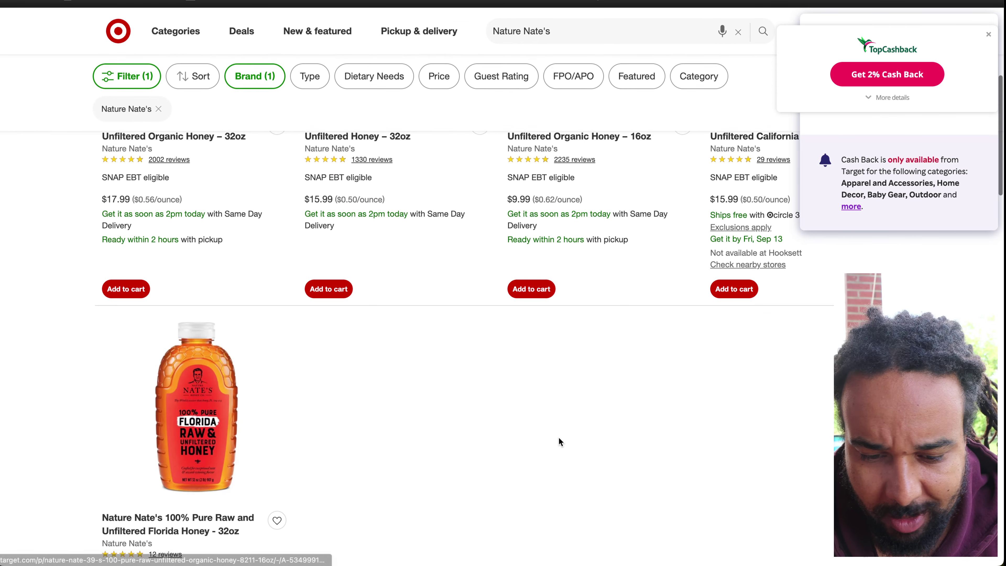
{"action": "scroll", "coordinate": [559, 440], "scroll_direction": "up", "scroll_amount": 10}
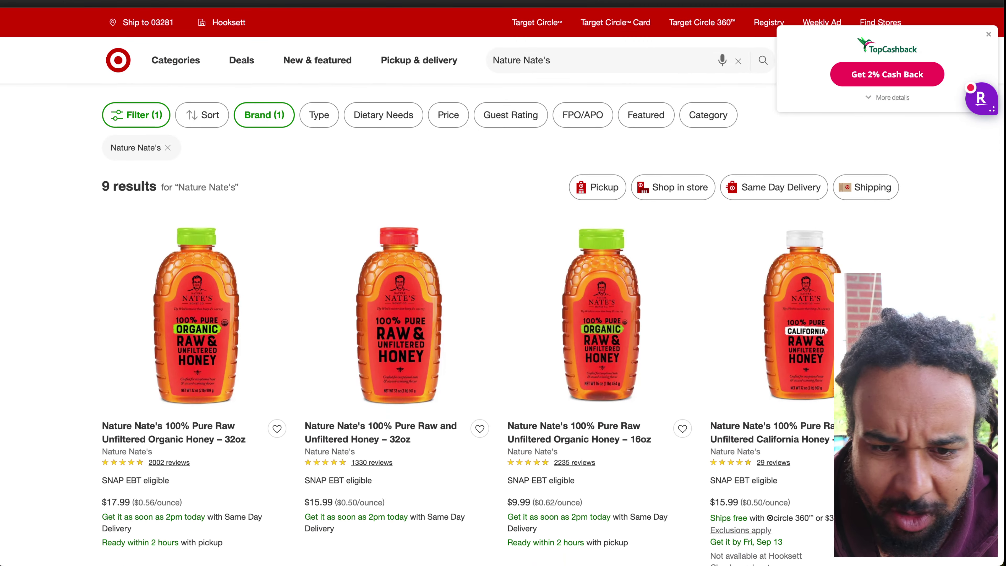
{"action": "key", "text": "alt+Left"}
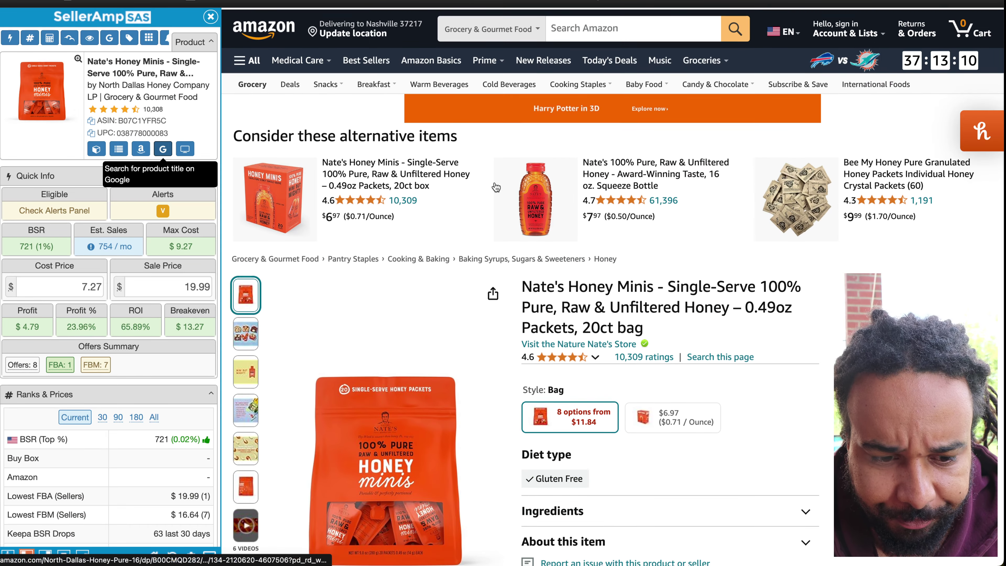
Run a Google Lens search on the honey minis bag image in the Amazon listing and look through the visual matches
{"action": "scroll", "coordinate": [432, 334], "scroll_direction": "down", "scroll_amount": 2}
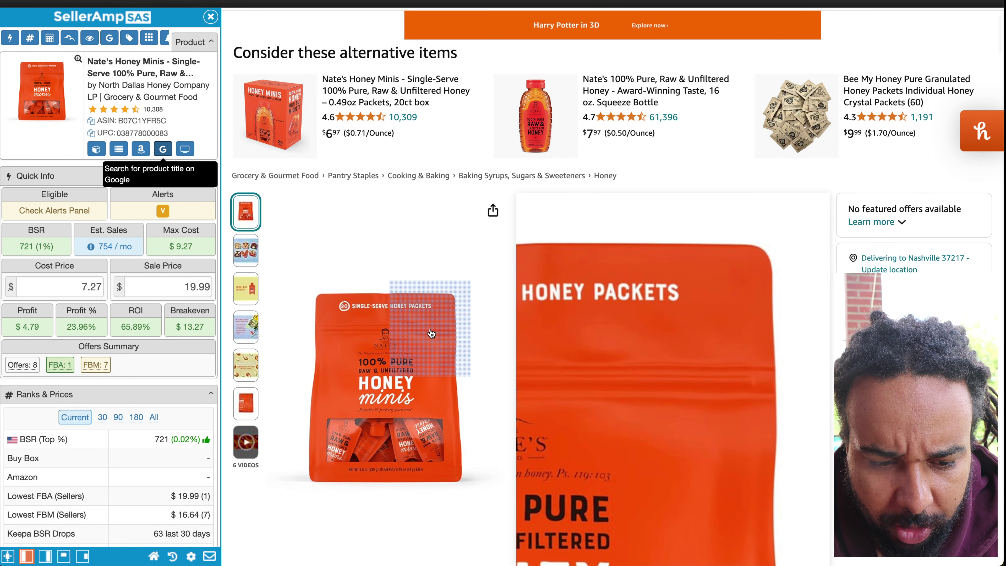
{"action": "right_click", "coordinate": [432, 334]}
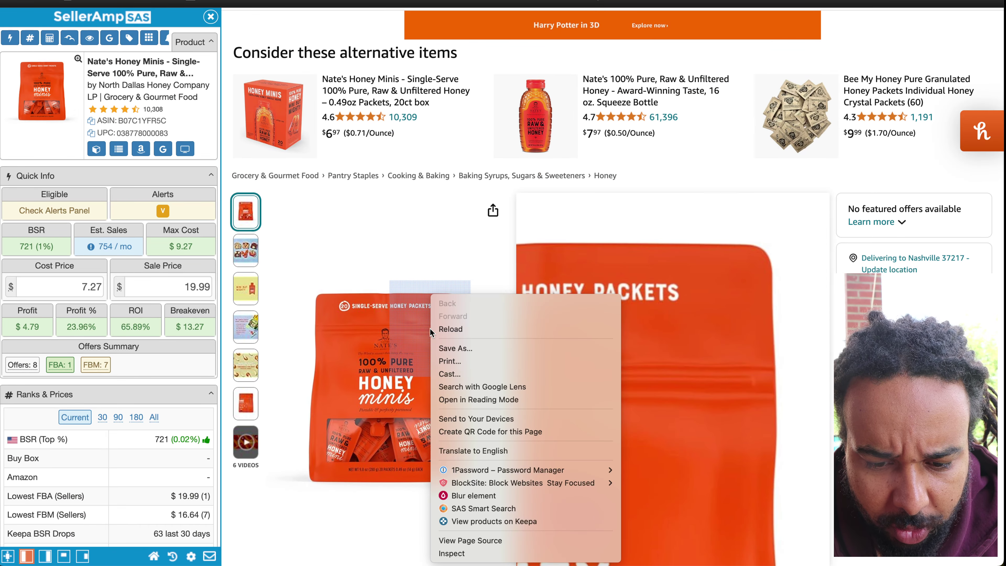
{"action": "left_click", "coordinate": [375, 252]}
{"action": "right_click", "coordinate": [419, 218]}
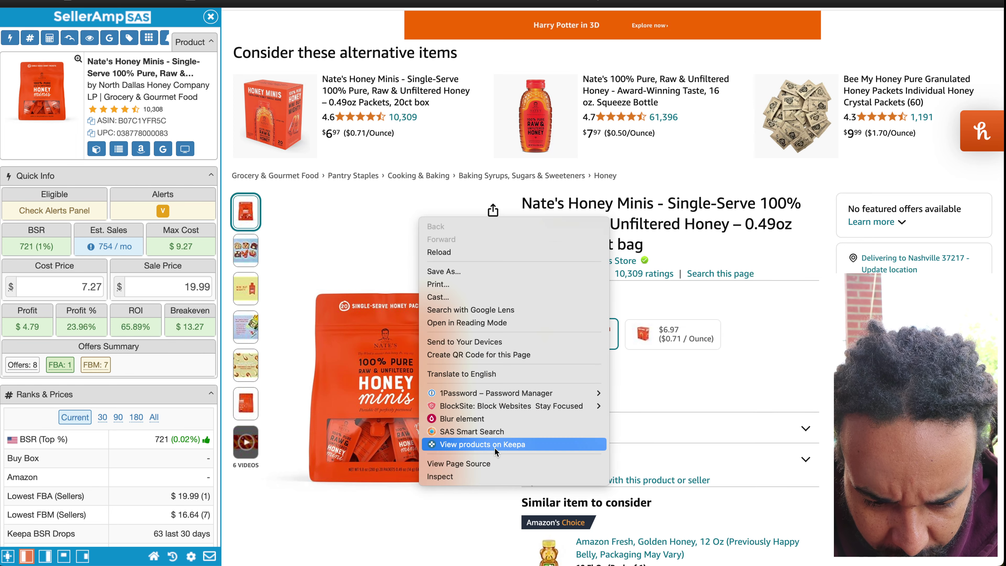
{"action": "left_click", "coordinate": [510, 310]}
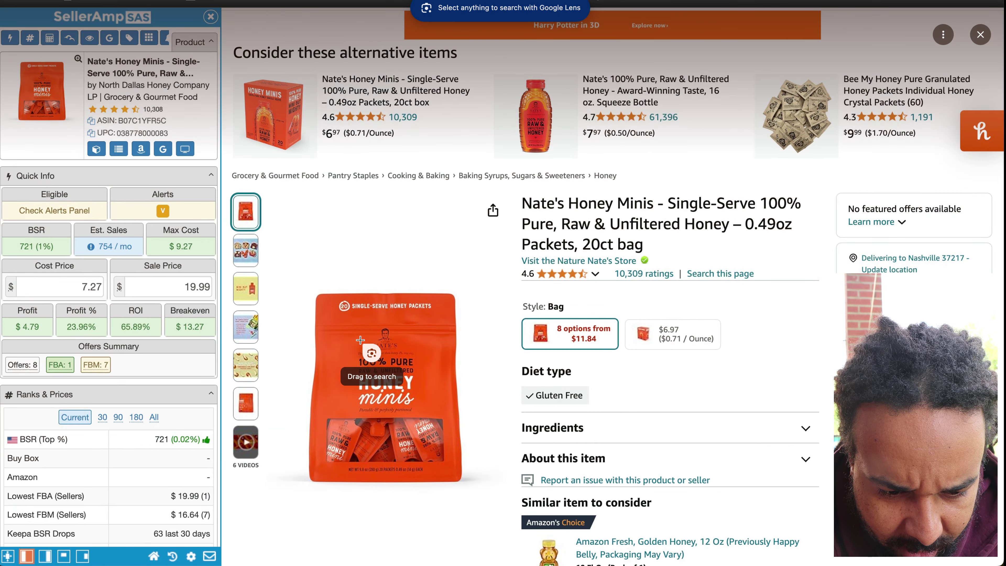
{"action": "left_click_drag", "start_coordinate": [303, 286], "coordinate": [477, 484]}
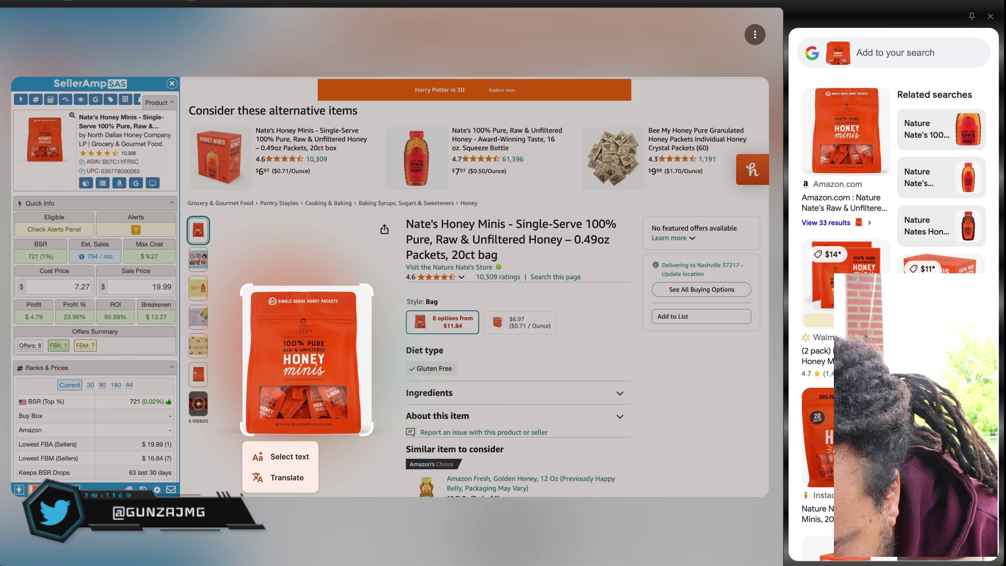
{"action": "scroll", "coordinate": [894, 171], "scroll_direction": "down", "scroll_amount": 2}
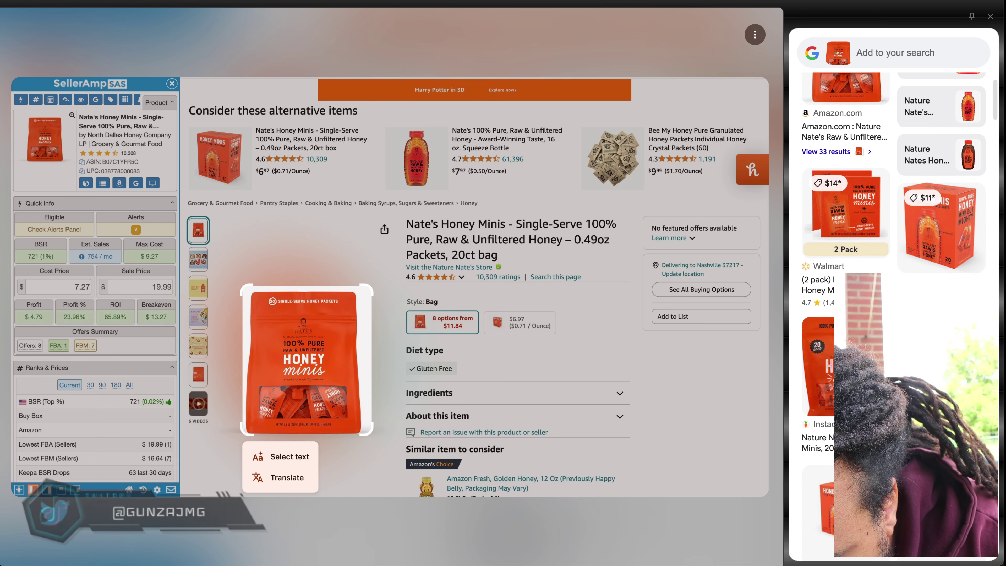
{"action": "scroll", "coordinate": [894, 238], "scroll_direction": "down", "scroll_amount": 1}
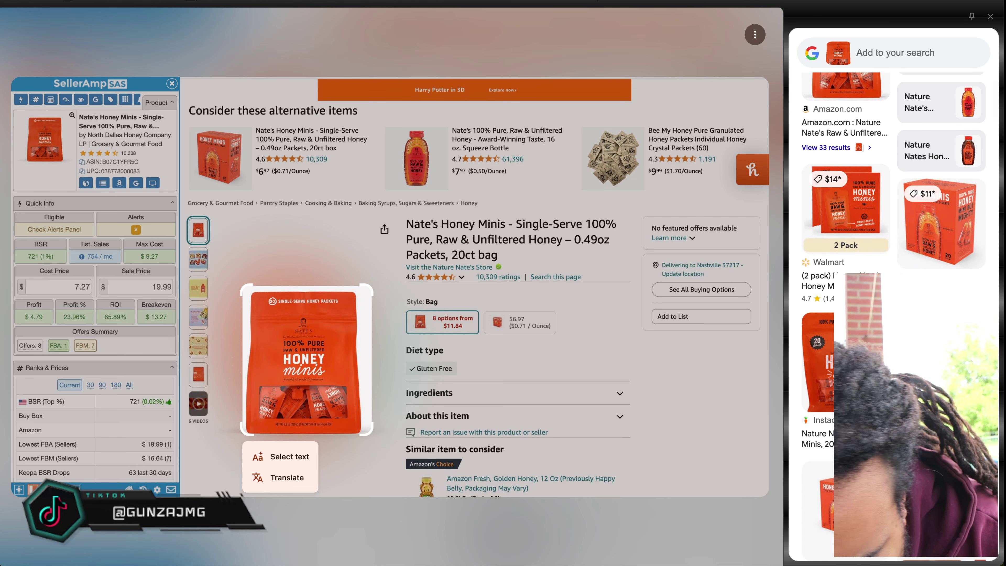
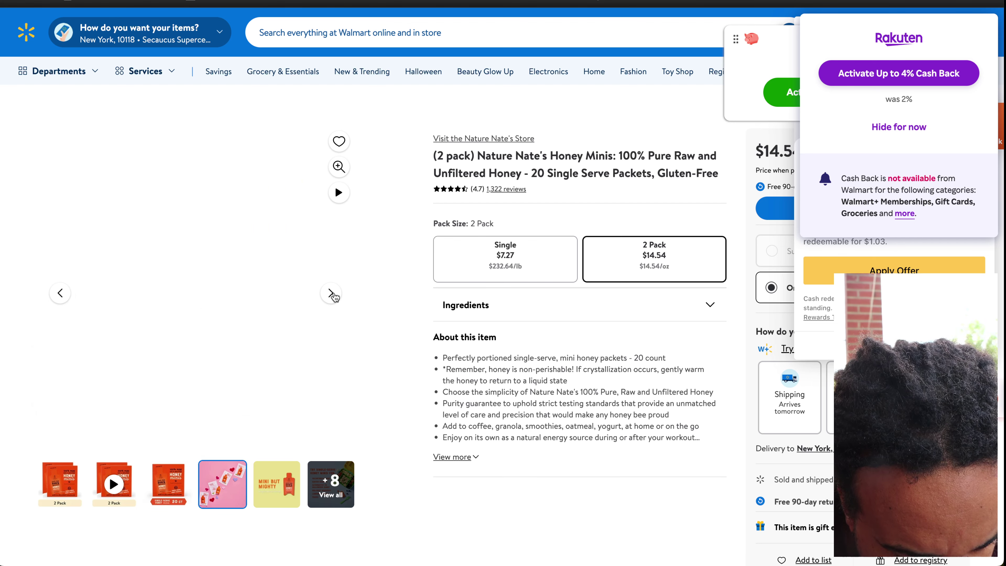
Choose the Single pack size on Walmart's honey minis page and compare its packaging with the Amazon bag listing
{"action": "left_click", "coordinate": [514, 259]}
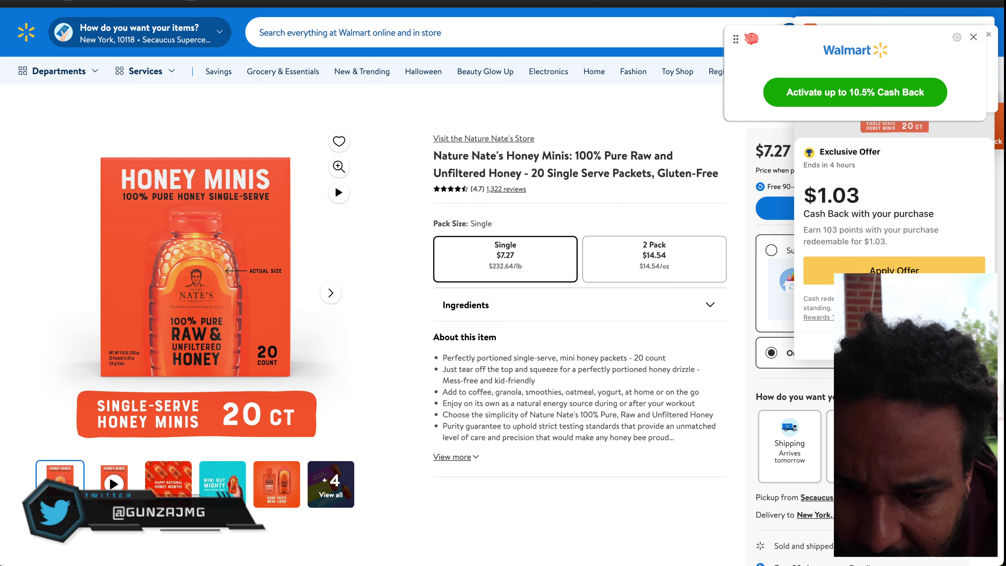
{"action": "key", "text": "ctrl+Tab"}
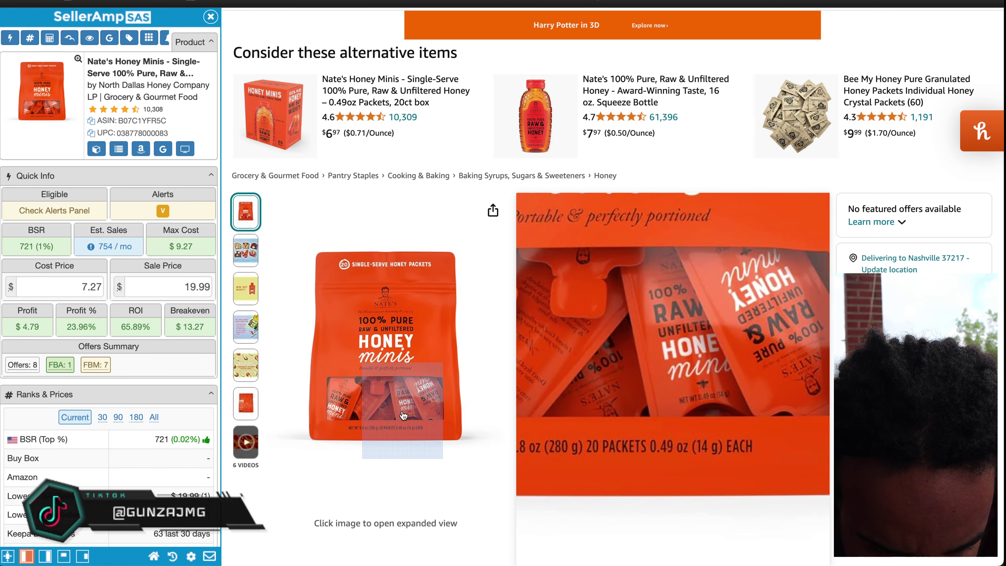
{"action": "key", "text": "ctrl+shift+Tab"}
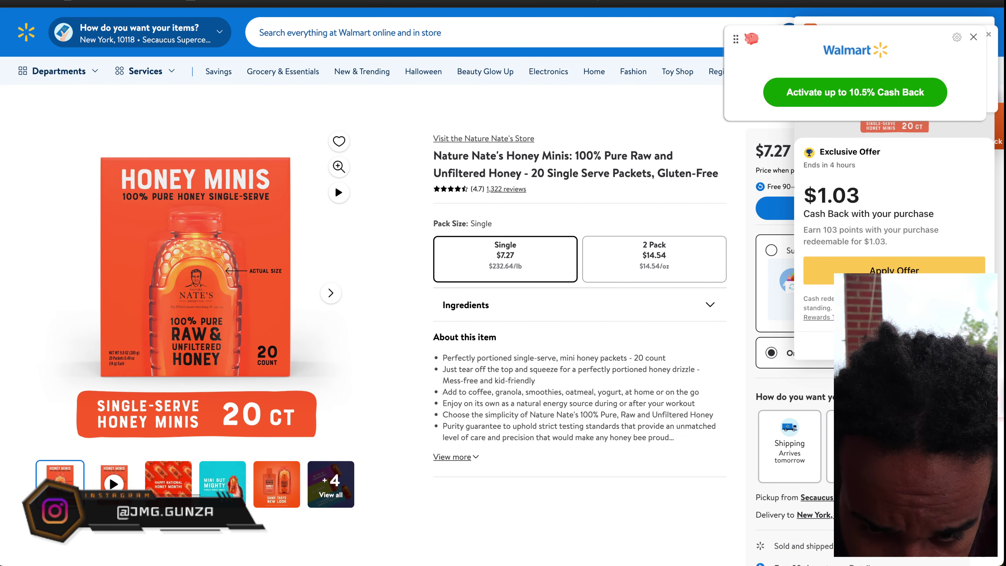
{"action": "key", "text": "ctrl+Tab"}
Review the honey listing's Keepa price history, then examine the sellers' prices and stock in its offers data
{"action": "scroll", "coordinate": [588, 388], "scroll_direction": "down", "scroll_amount": 10}
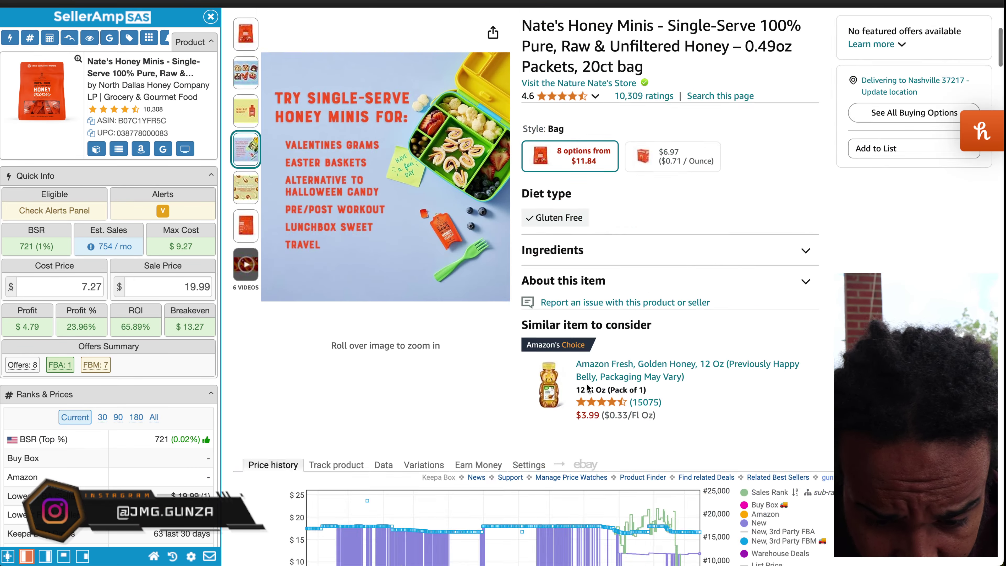
{"action": "mouse_move", "coordinate": [697, 141]}
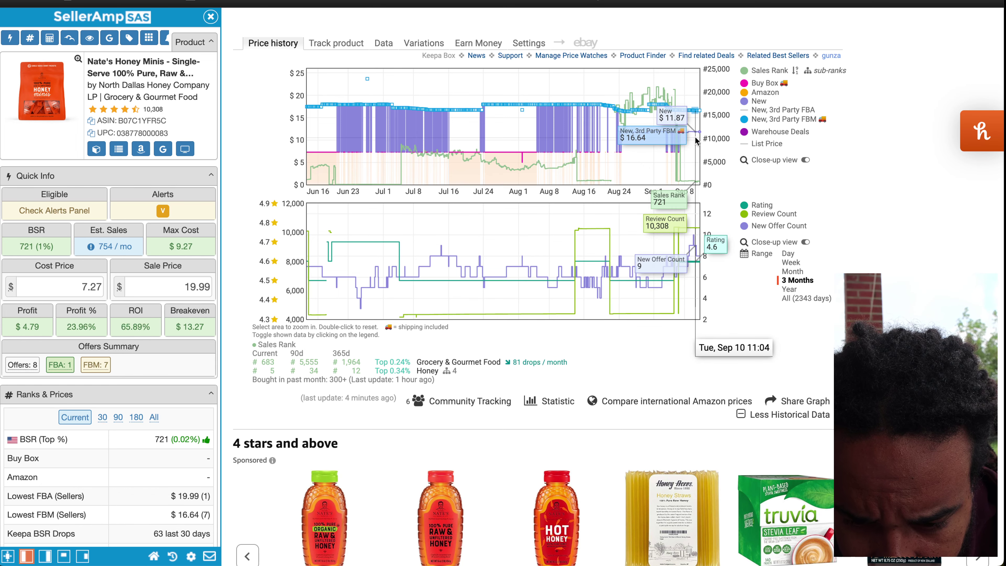
{"action": "left_click", "coordinate": [381, 42]}
{"action": "left_click", "coordinate": [384, 61]}
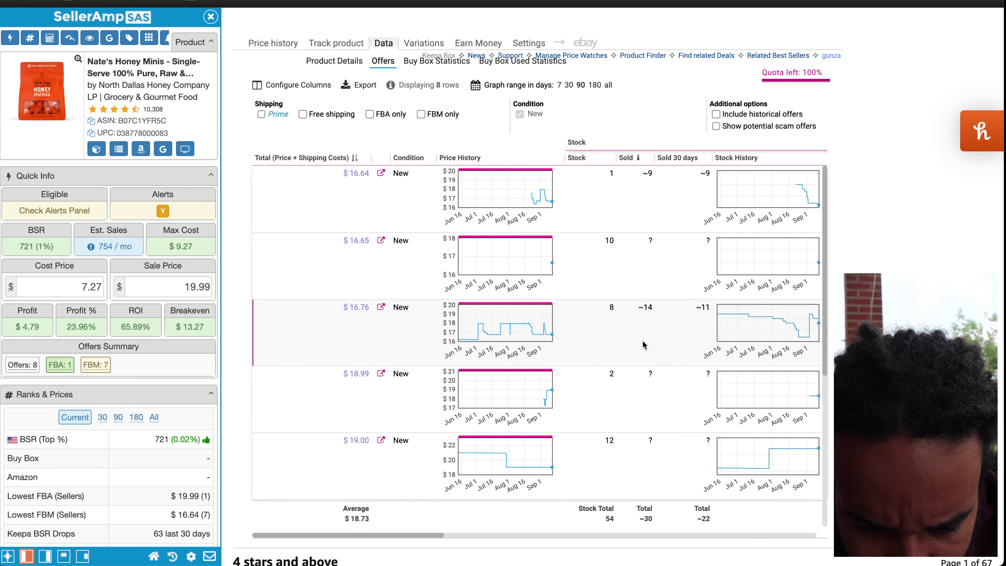
{"action": "scroll", "coordinate": [643, 344], "scroll_direction": "down", "scroll_amount": 4}
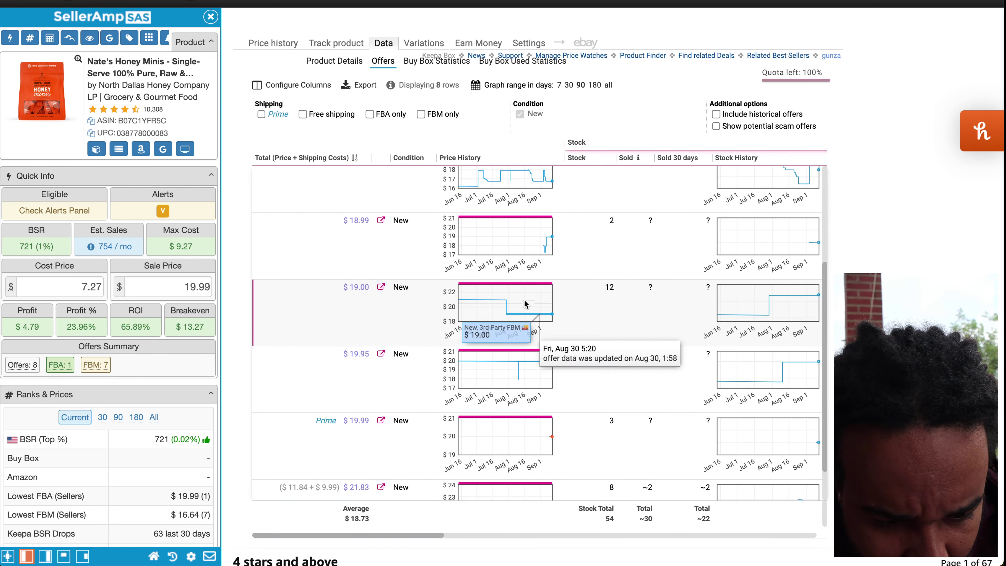
Set SellerAmp's sale price to 16.74 and calculate the honey's profit as FBM with an FBM cost of 4.50
{"action": "scroll", "coordinate": [515, 426], "scroll_direction": "up", "scroll_amount": 6}
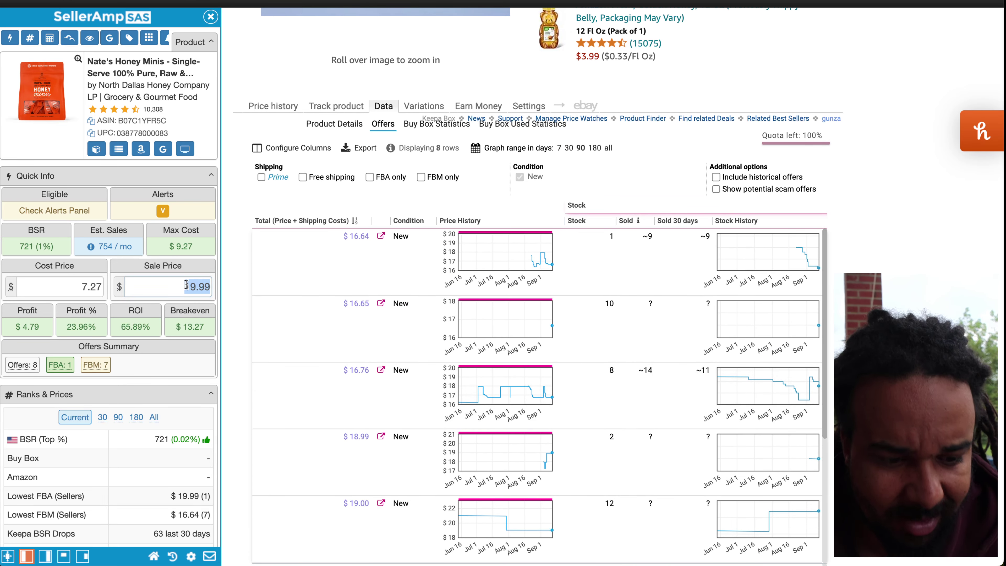
{"action": "type", "text": "16.74"}
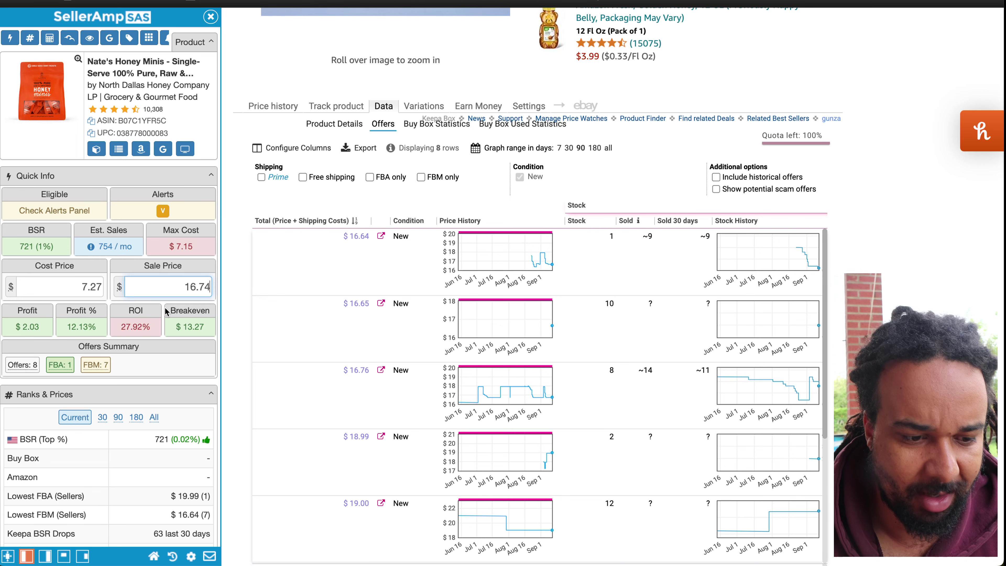
{"action": "scroll", "coordinate": [165, 311], "scroll_direction": "down", "scroll_amount": 9}
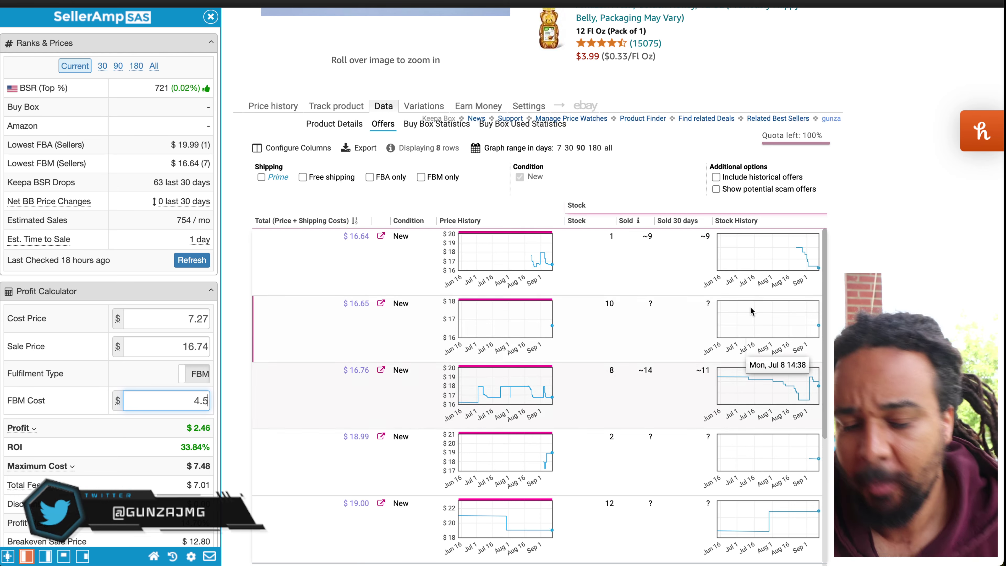
Switch to Discord and move past the honey alert to the Nature Made Fish Oil 1200 mg alert
{"action": "mouse_move", "coordinate": [745, 555]}
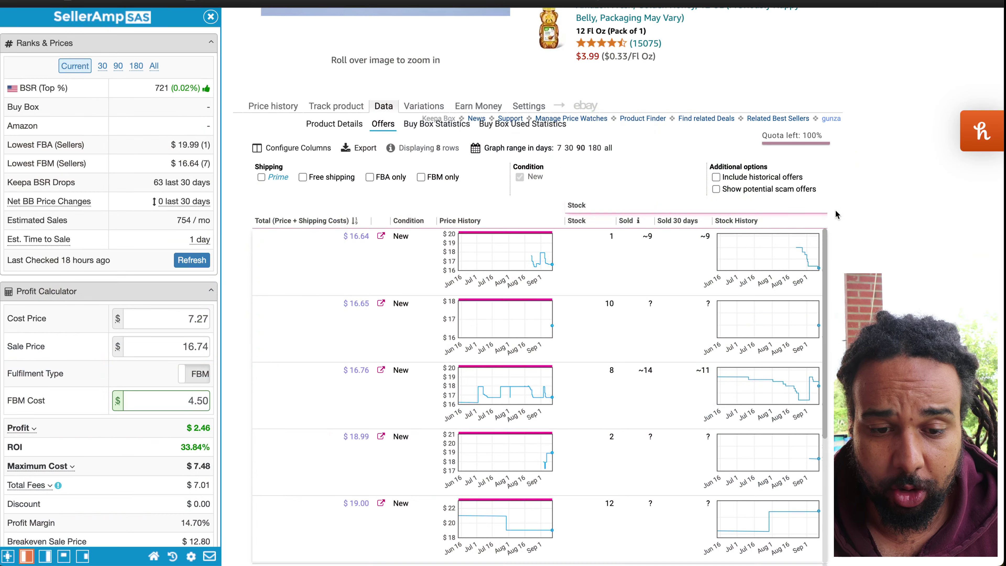
{"action": "mouse_move", "coordinate": [664, 545]}
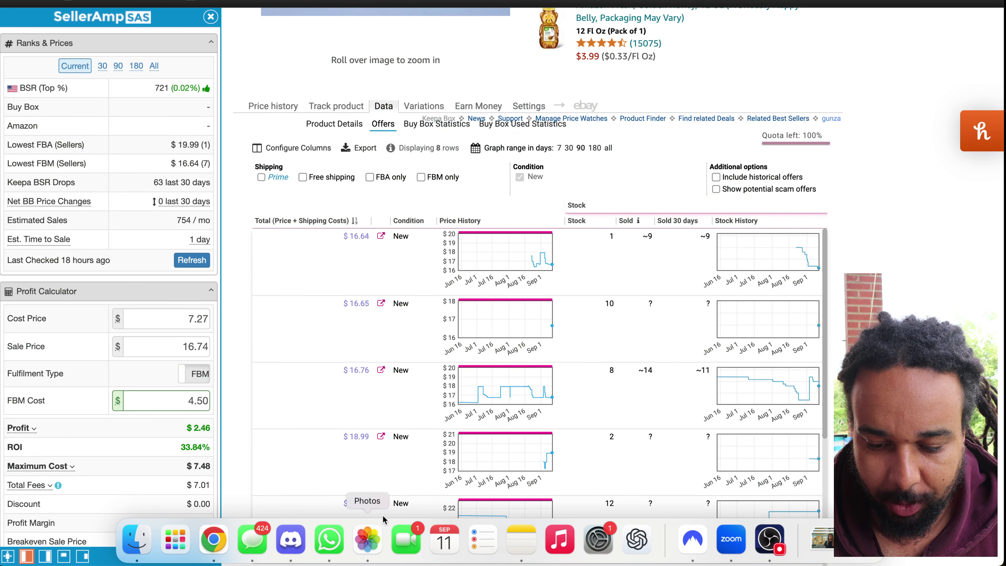
{"action": "left_click", "coordinate": [294, 527]}
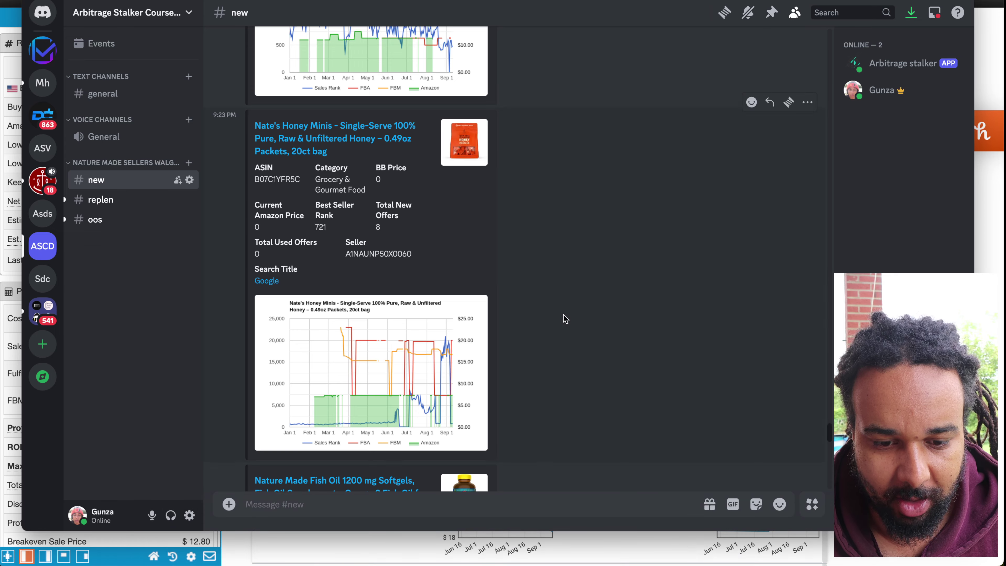
{"action": "scroll", "coordinate": [566, 319], "scroll_direction": "down", "scroll_amount": 10}
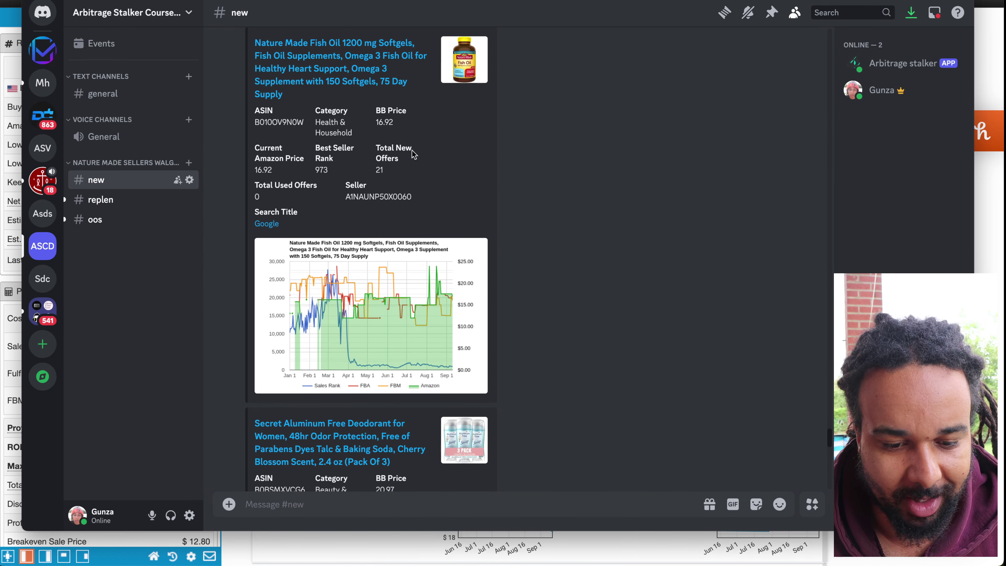
Browse the product alerts after the fish oil, comparing their price and sales rank charts, and return to the Munk Pack bar alert
{"action": "scroll", "coordinate": [505, 310], "scroll_direction": "down", "scroll_amount": 10}
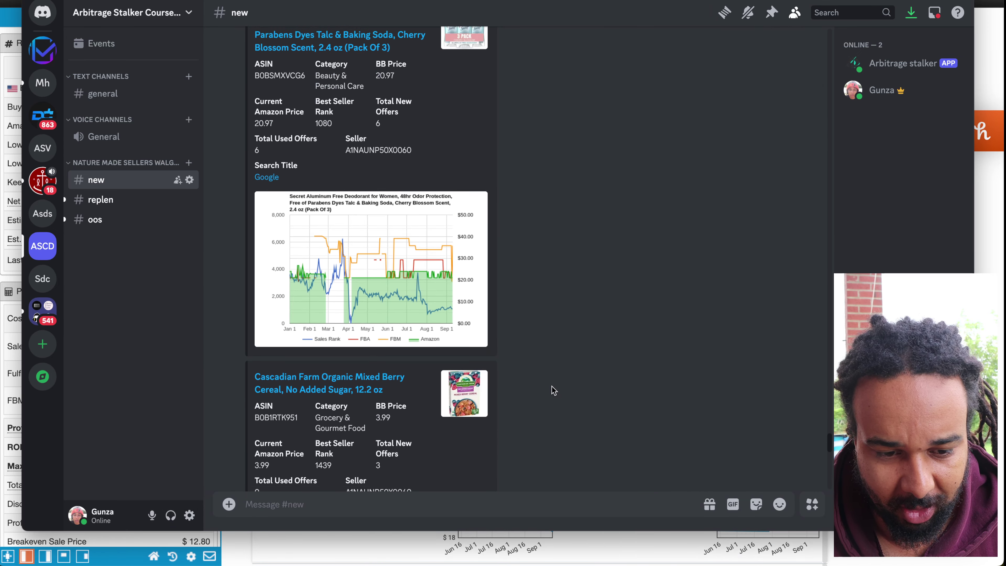
{"action": "scroll", "coordinate": [487, 234], "scroll_direction": "down", "scroll_amount": 15}
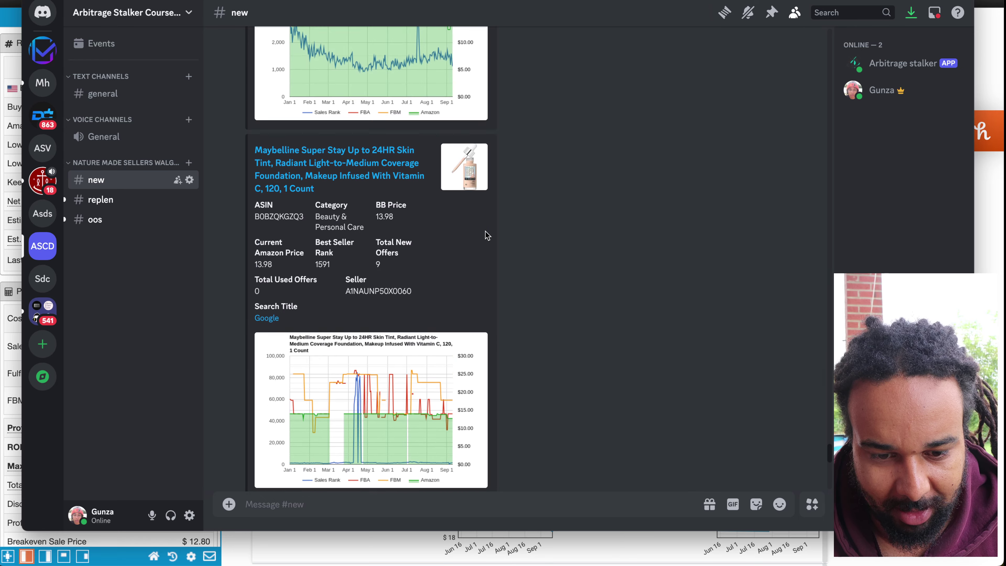
{"action": "scroll", "coordinate": [487, 235], "scroll_direction": "down", "scroll_amount": 15}
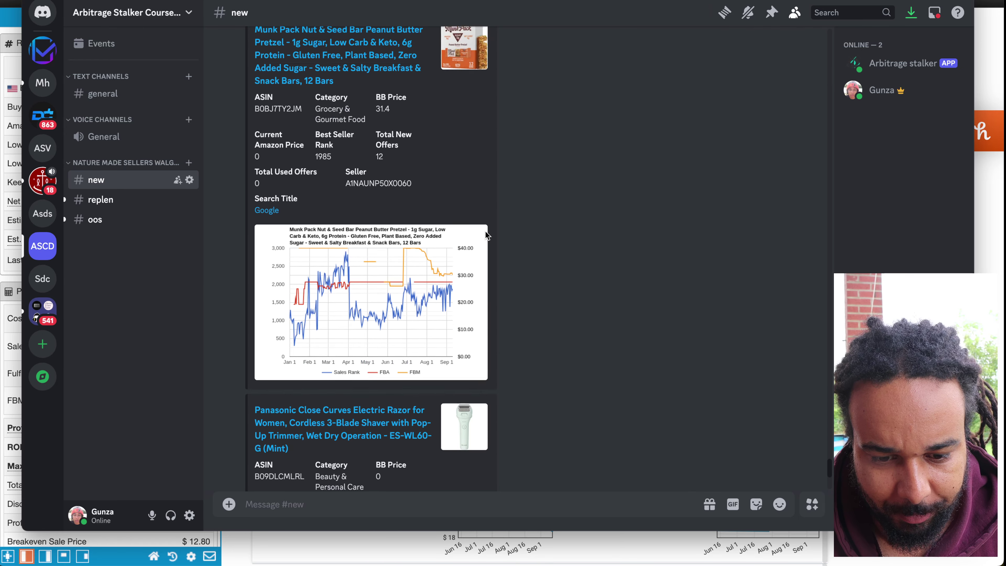
{"action": "scroll", "coordinate": [486, 235], "scroll_direction": "down", "scroll_amount": 8}
{"action": "scroll", "coordinate": [486, 233], "scroll_direction": "up", "scroll_amount": 10}
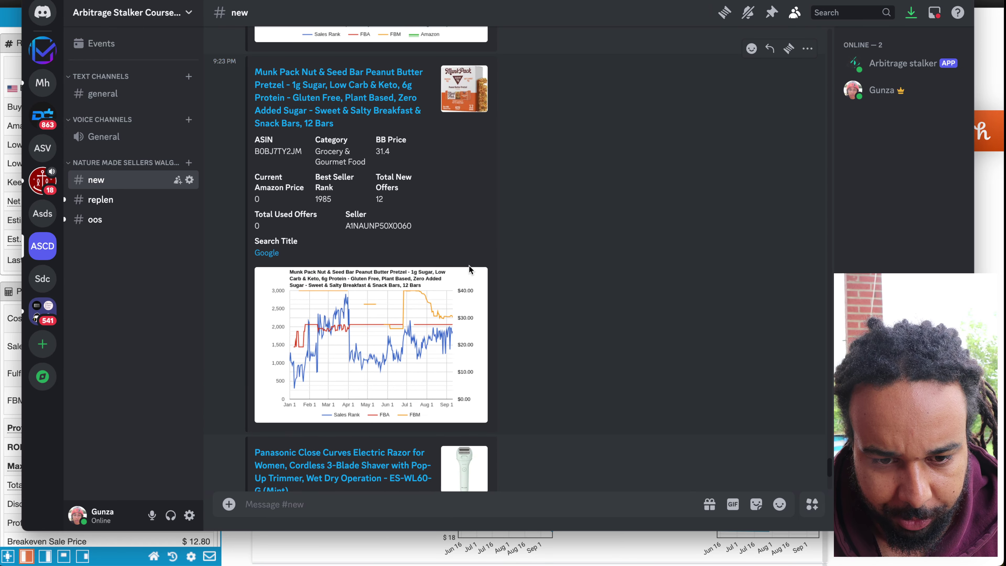
{"action": "scroll", "coordinate": [431, 365], "scroll_direction": "down", "scroll_amount": 15}
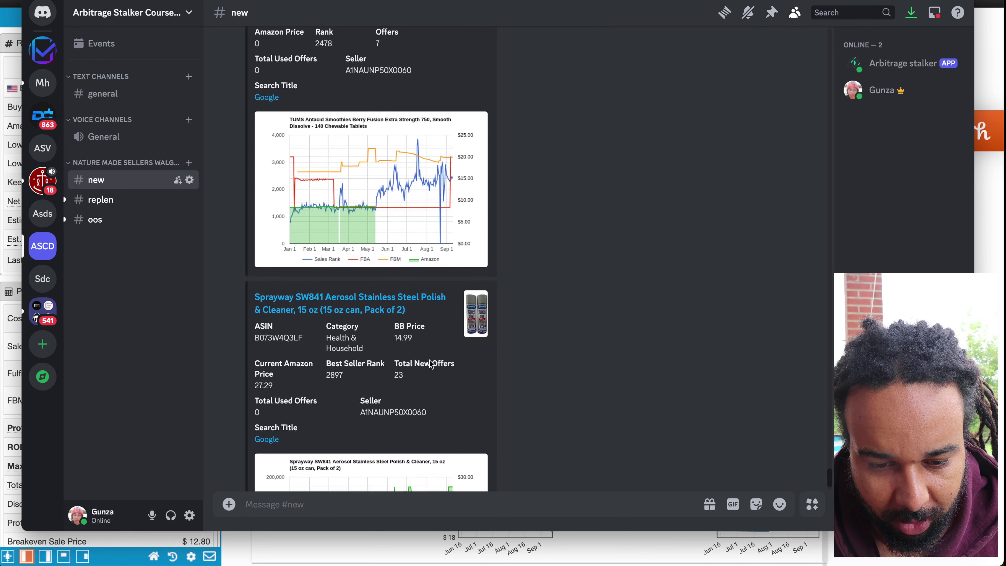
{"action": "scroll", "coordinate": [574, 181], "scroll_direction": "up", "scroll_amount": 15}
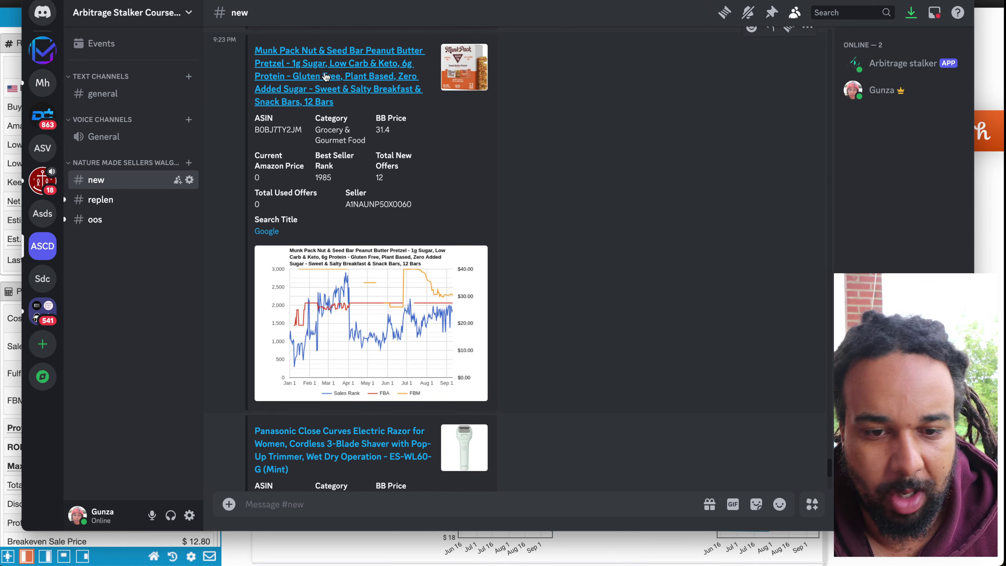
Open the Amazon listing for the Munk Pack Peanut Butter Pretzel 12-bar alert and review its flavor options, size options and SellerAmp data
{"action": "left_click", "coordinate": [326, 76]}
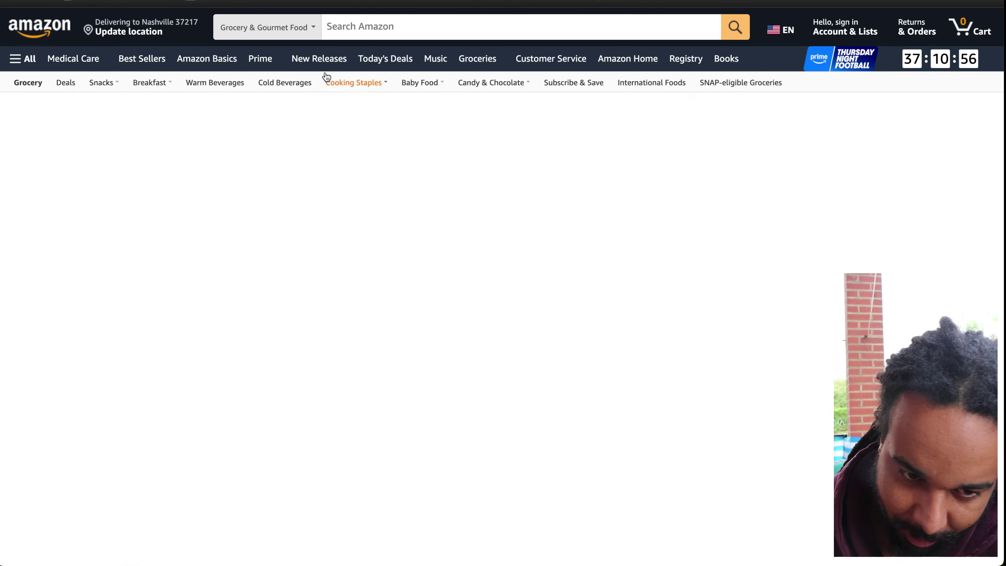
{"action": "scroll", "coordinate": [674, 408], "scroll_direction": "down", "scroll_amount": 5}
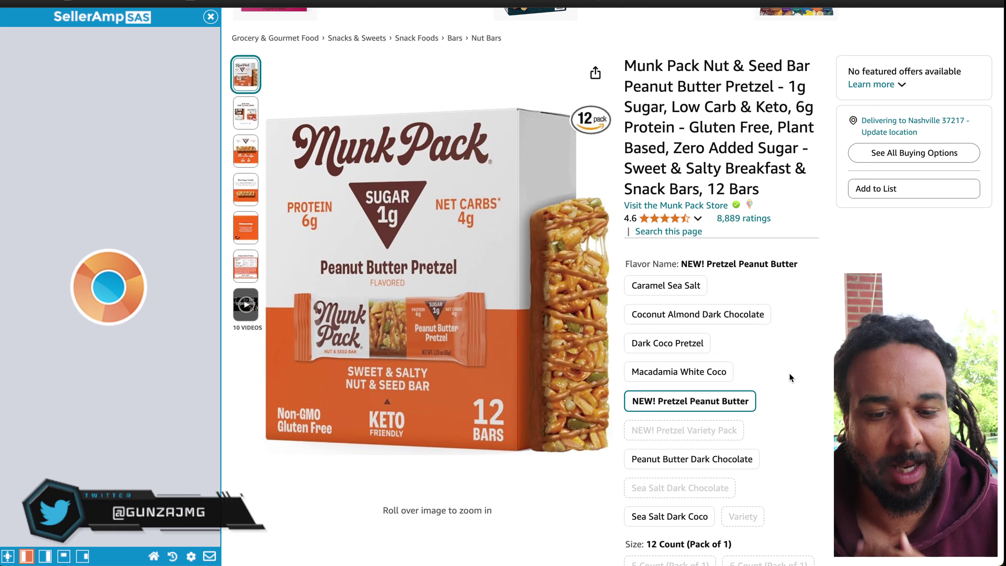
{"action": "scroll", "coordinate": [798, 392], "scroll_direction": "down", "scroll_amount": 5}
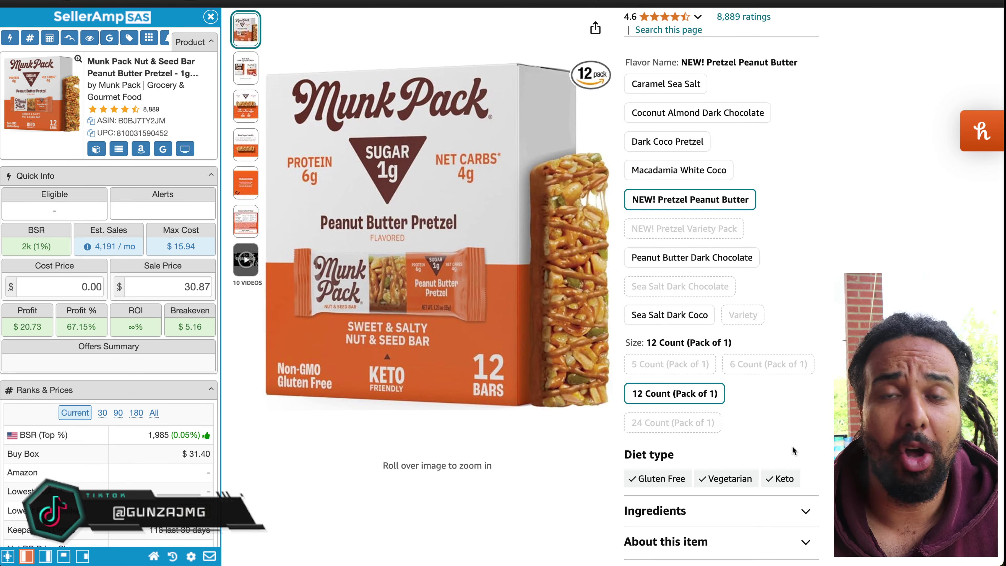
{"action": "mouse_move", "coordinate": [804, 545]}
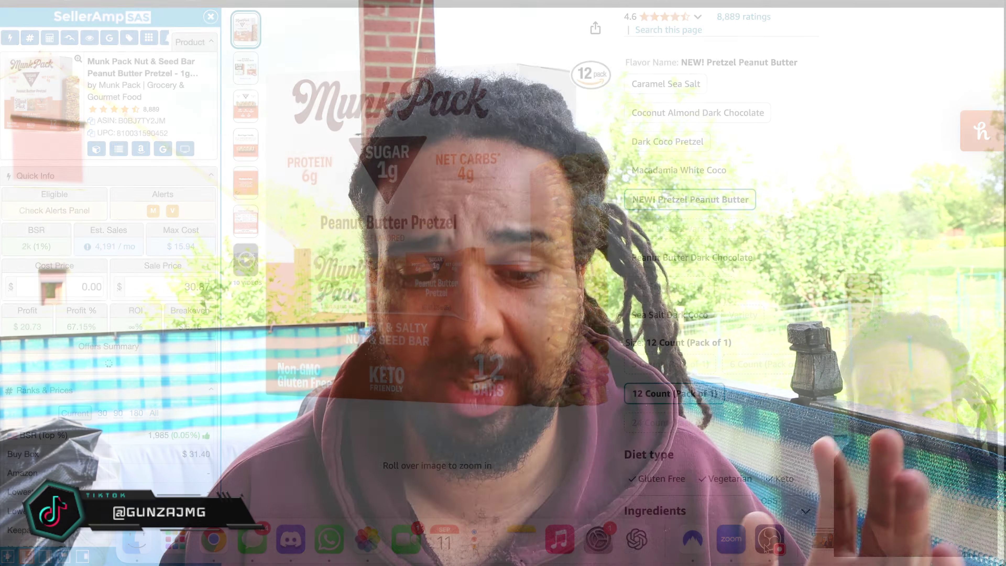